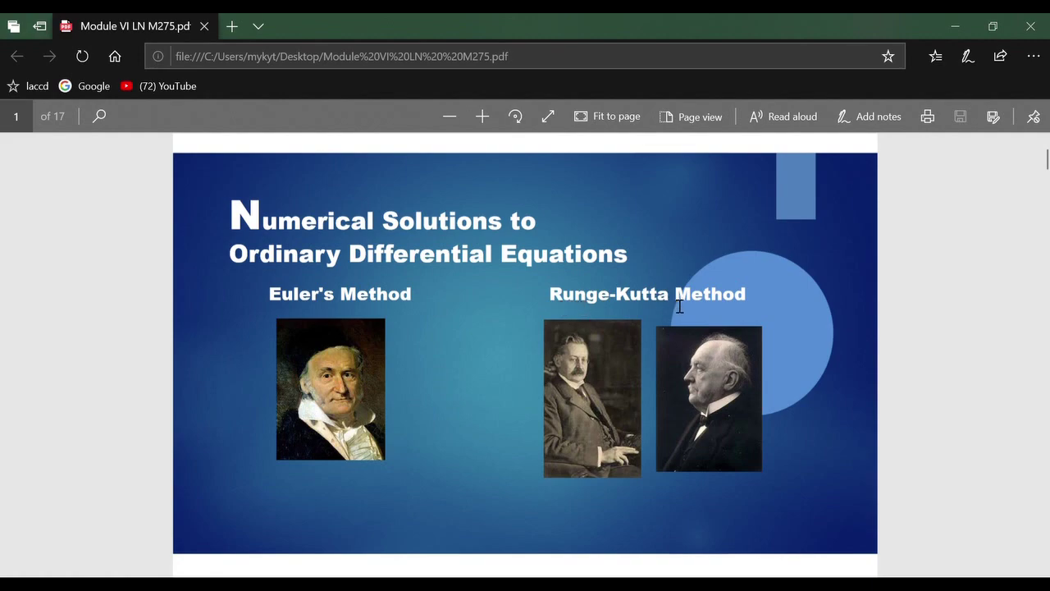
Browse the lecture notes to page 11 and read the background slide on Runge and Kutta.
scroll(670, 294, "down", 1)
scroll(669, 293, "down", 20)
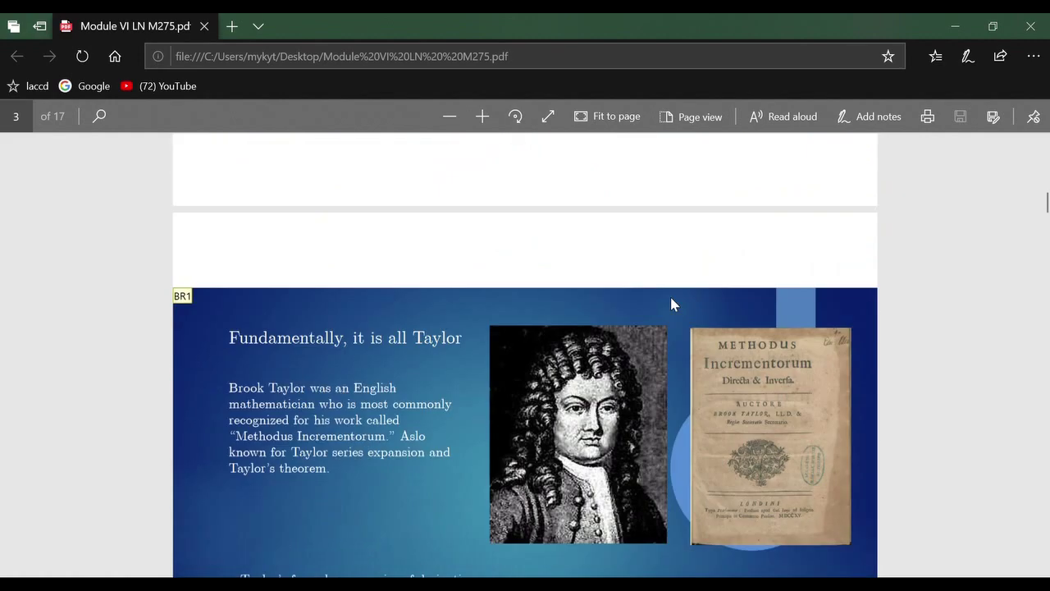
scroll(671, 304, "down", 20)
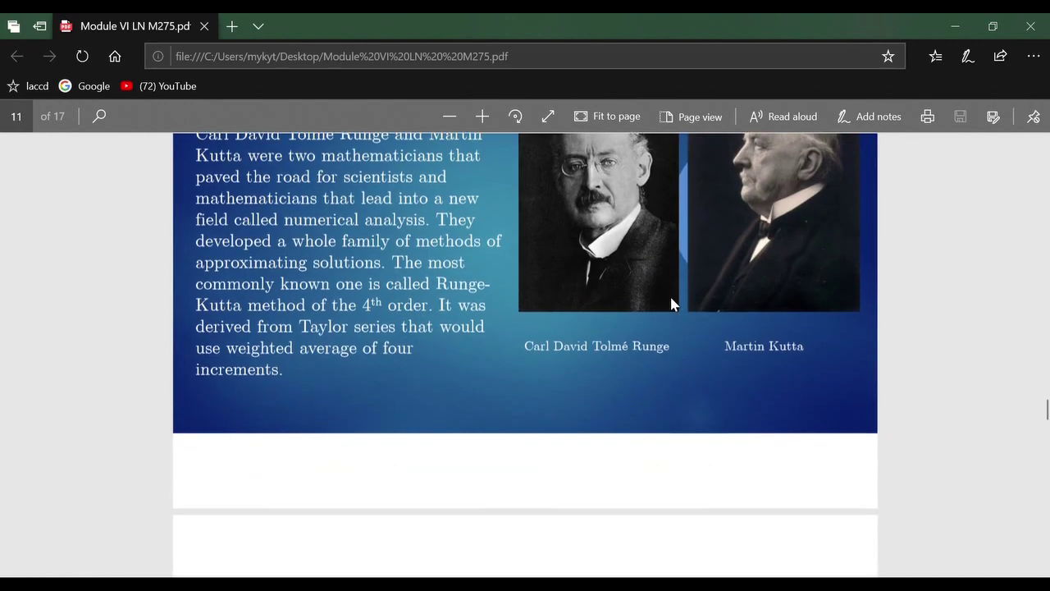
scroll(671, 304, "up", 1)
scroll(671, 304, "down", 2)
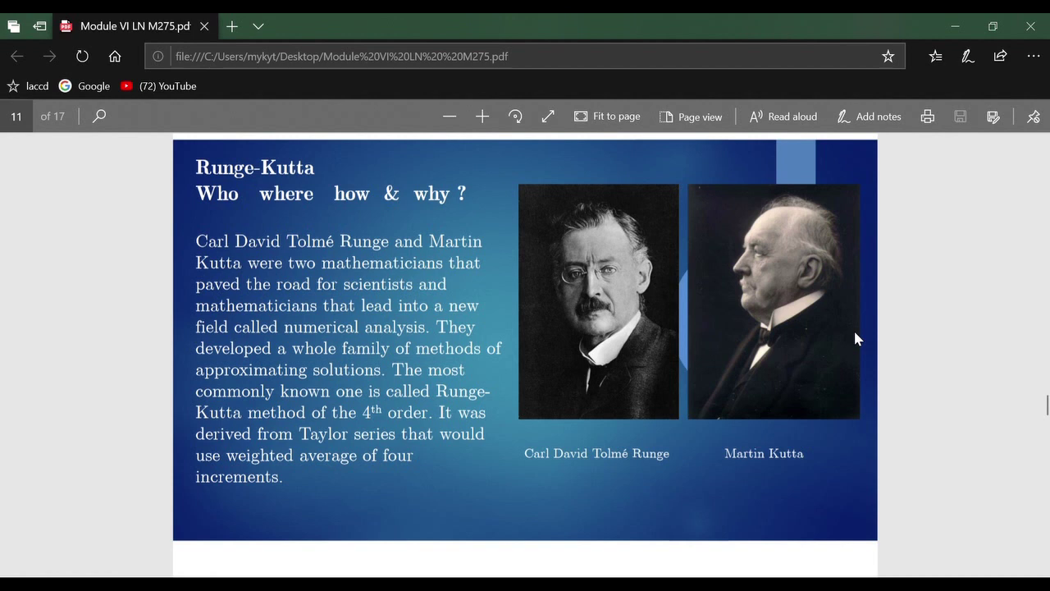
scroll(855, 338, "down", 1)
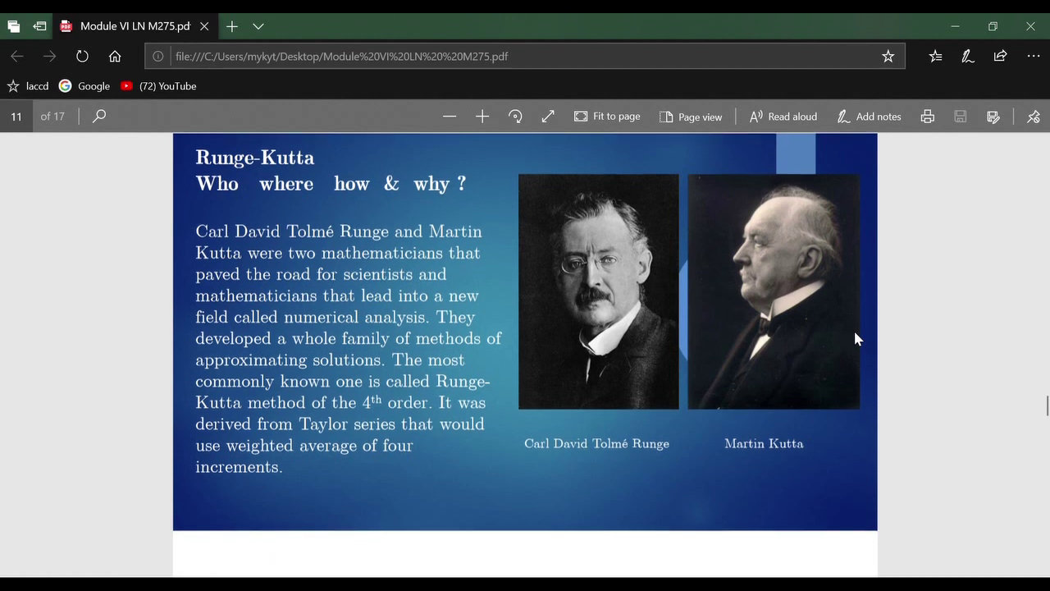
scroll(855, 338, "down", 1)
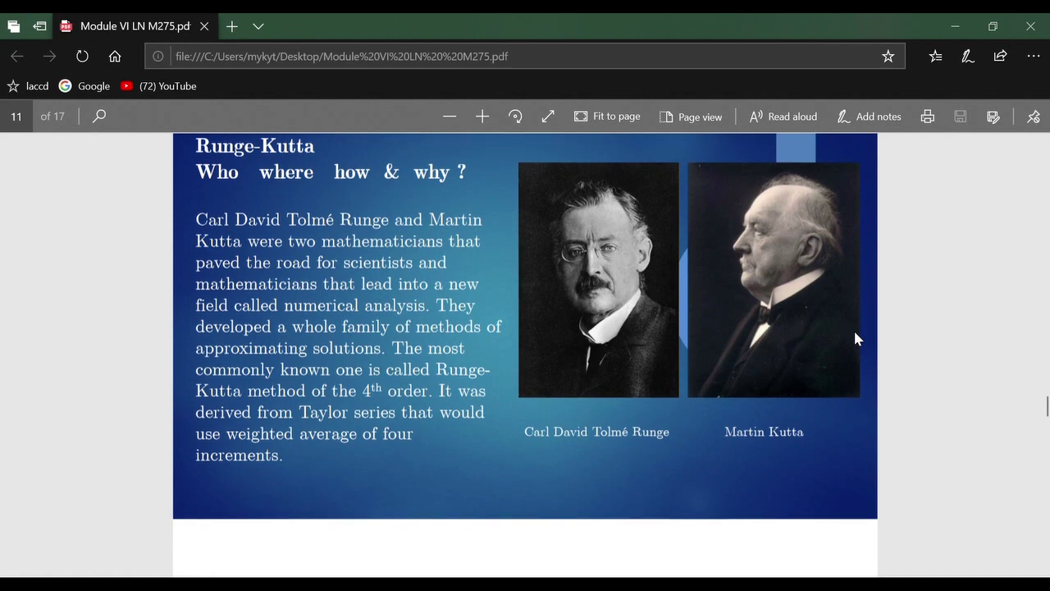
Examine the general and fourth-order Runge-Kutta formulas on page 12, including the note on the weighted k averages.
scroll(855, 338, "down", 5)
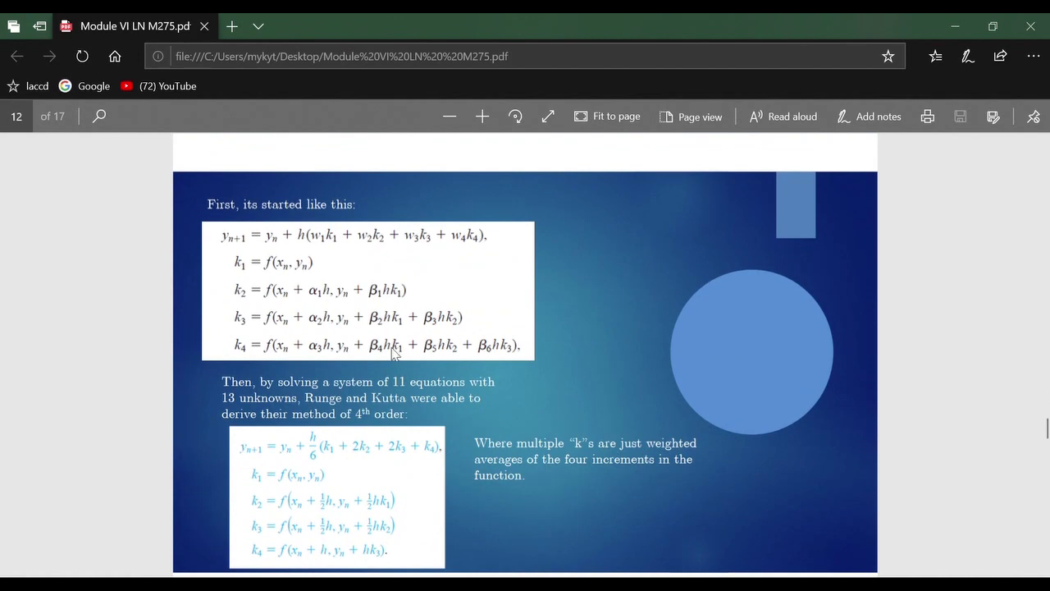
scroll(392, 353, "up", 3, "ctrl")
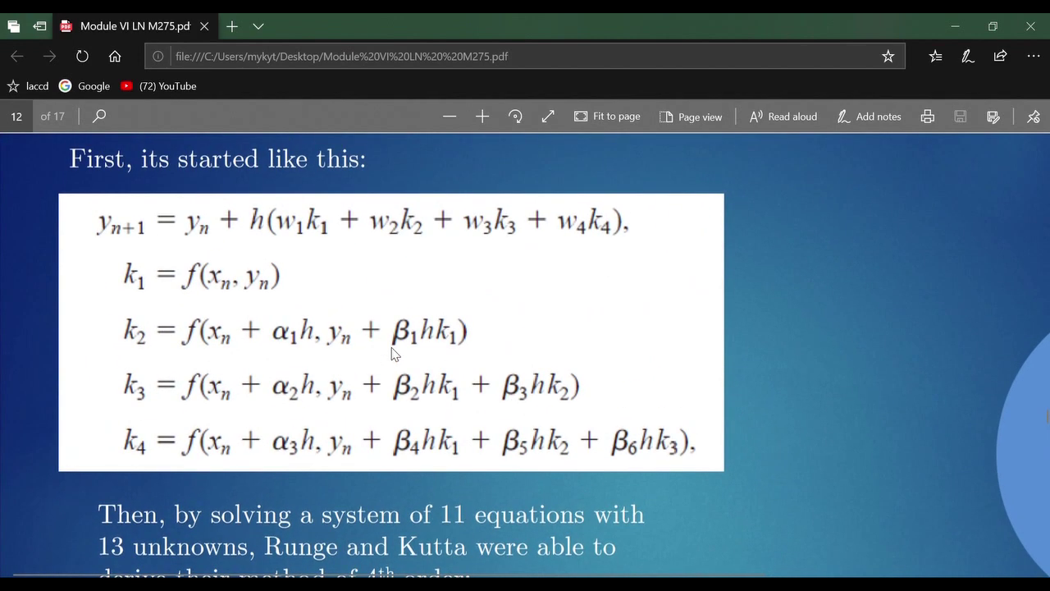
scroll(392, 352, "down", 2)
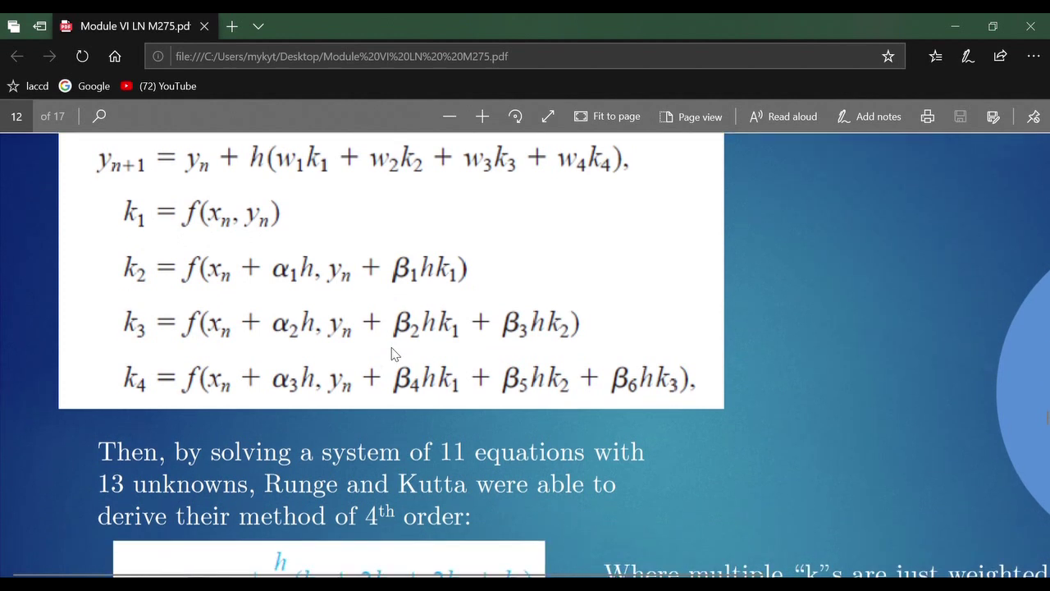
scroll(619, 405, "up", 1)
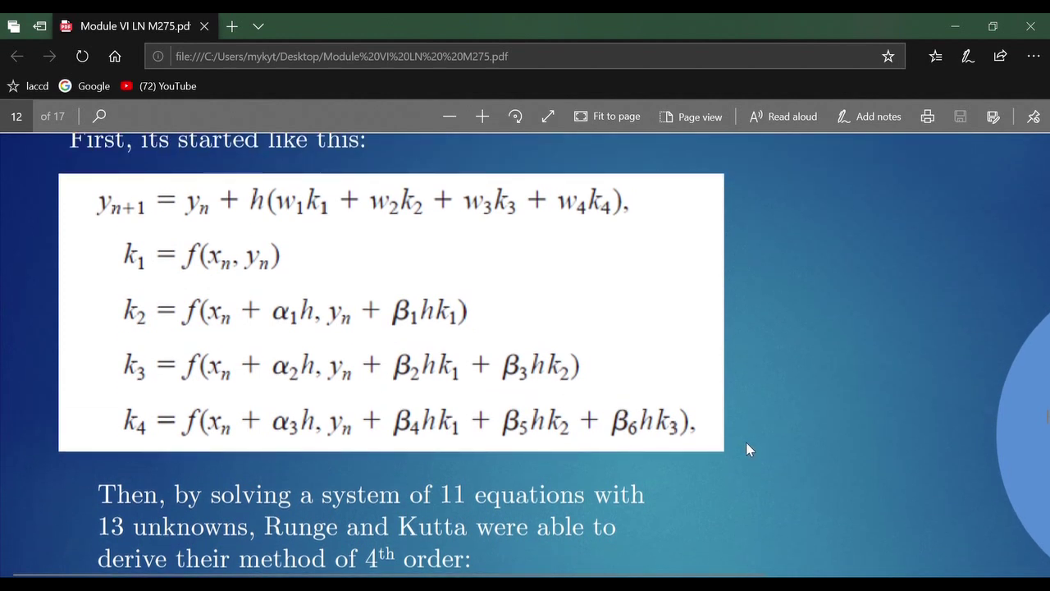
scroll(746, 443, "down", 4)
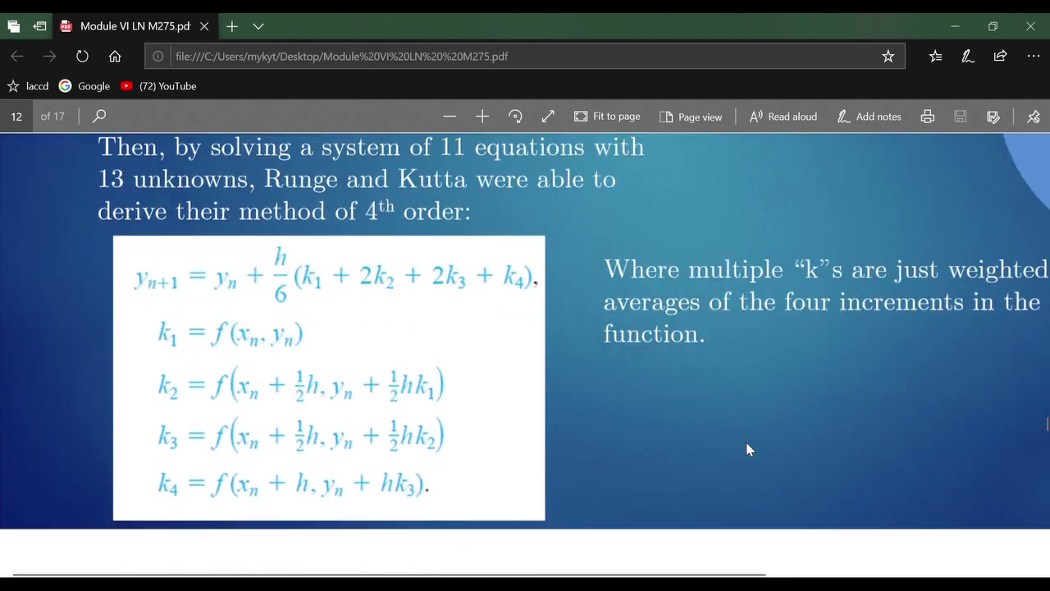
scroll(747, 448, "down", 1)
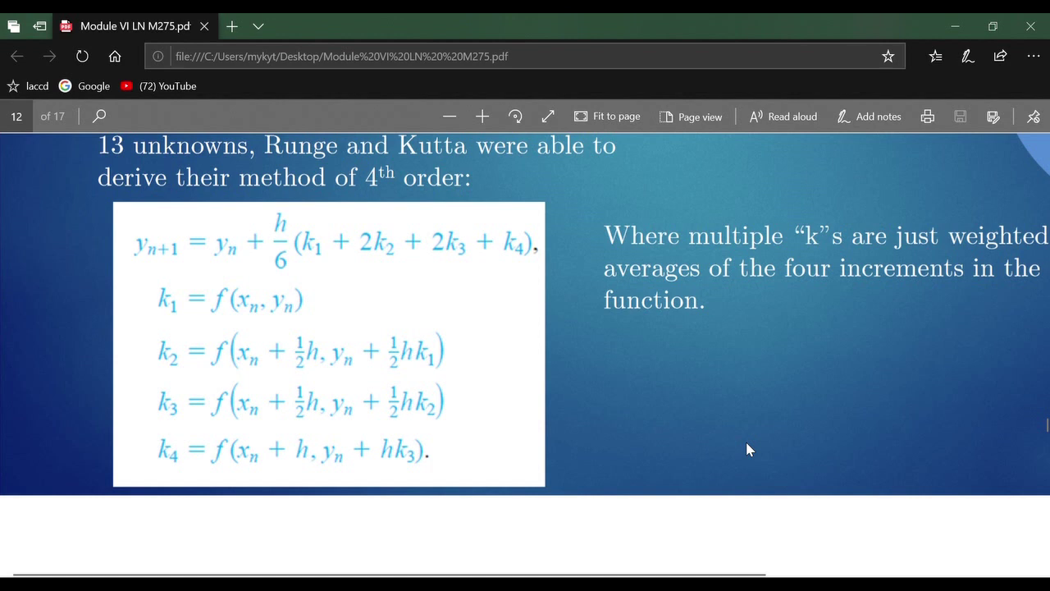
scroll(746, 448, "down", 1)
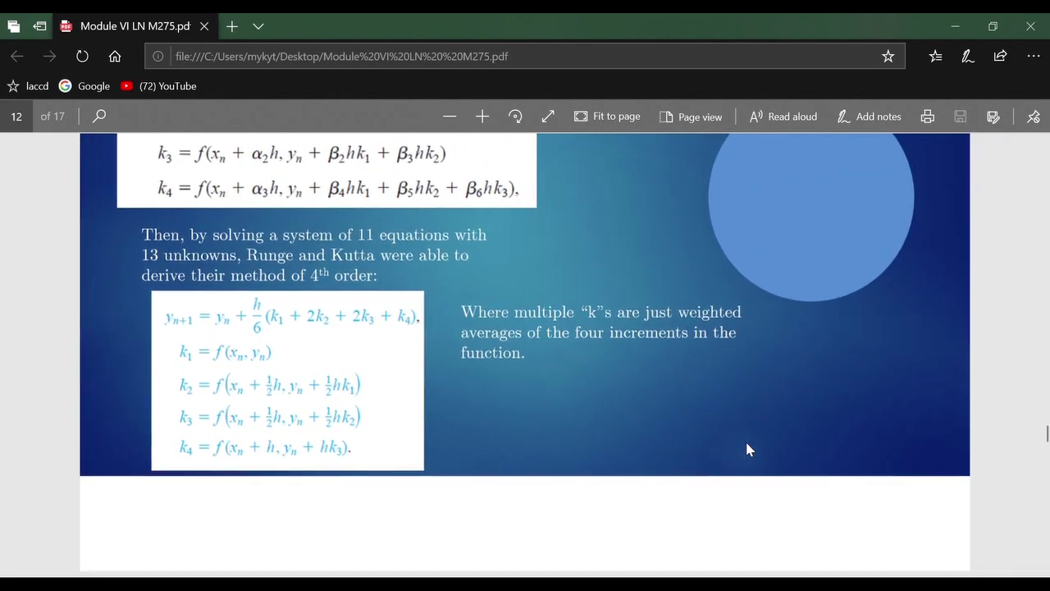
scroll(746, 449, "down", 1)
scroll(749, 449, "down", 1)
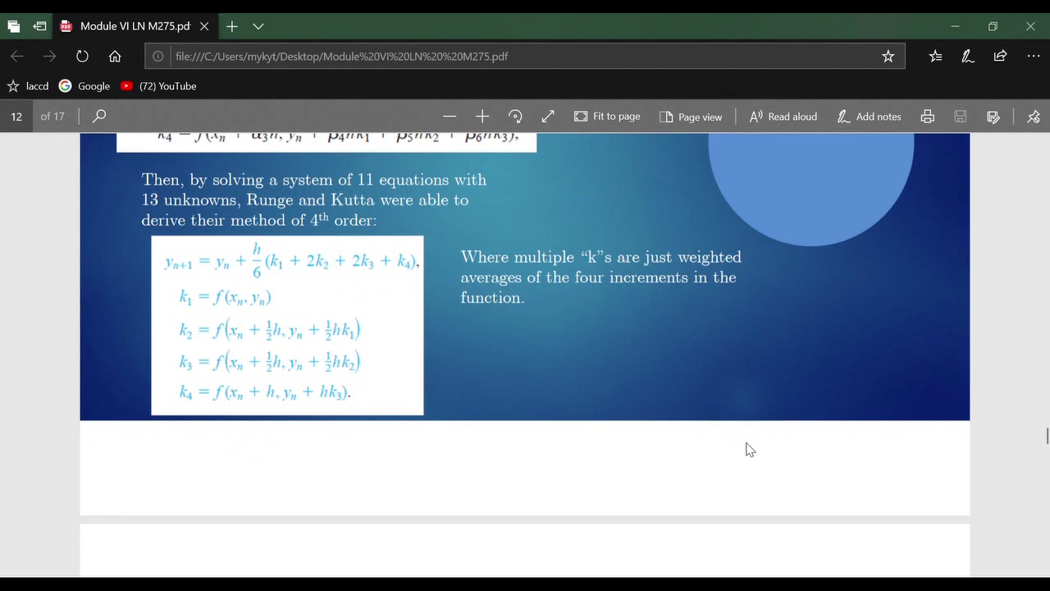
scroll(386, 383, "up", 3)
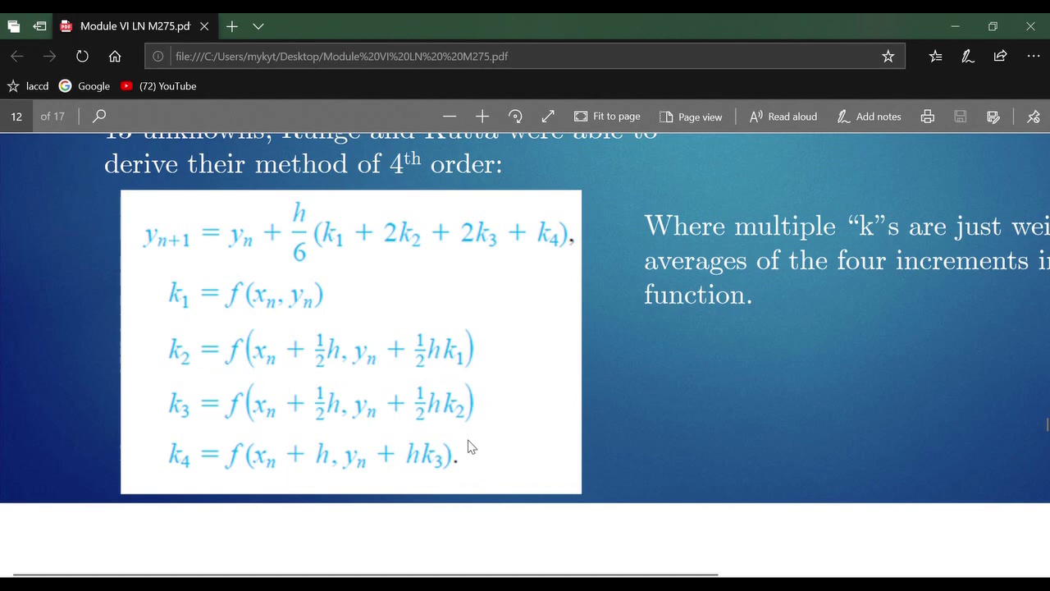
scroll(638, 446, "right", 3)
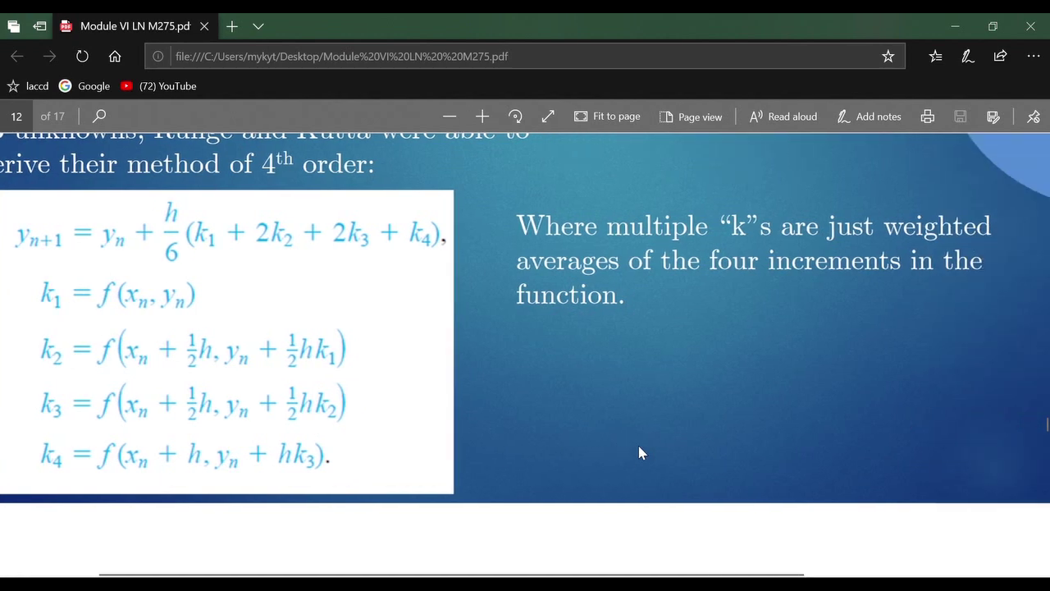
scroll(640, 452, "down", 4)
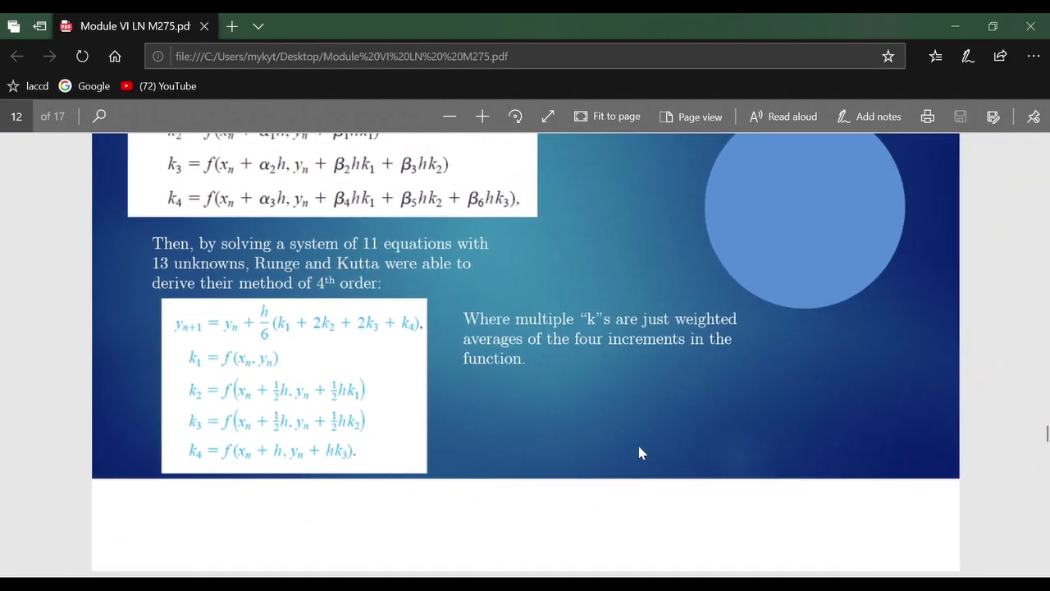
View the page 13 example that approximates y(1.5) for y' = 2xy, y(1) = 1 with h = 0.1.
scroll(641, 452, "down", 1)
scroll(638, 445, "down", 5)
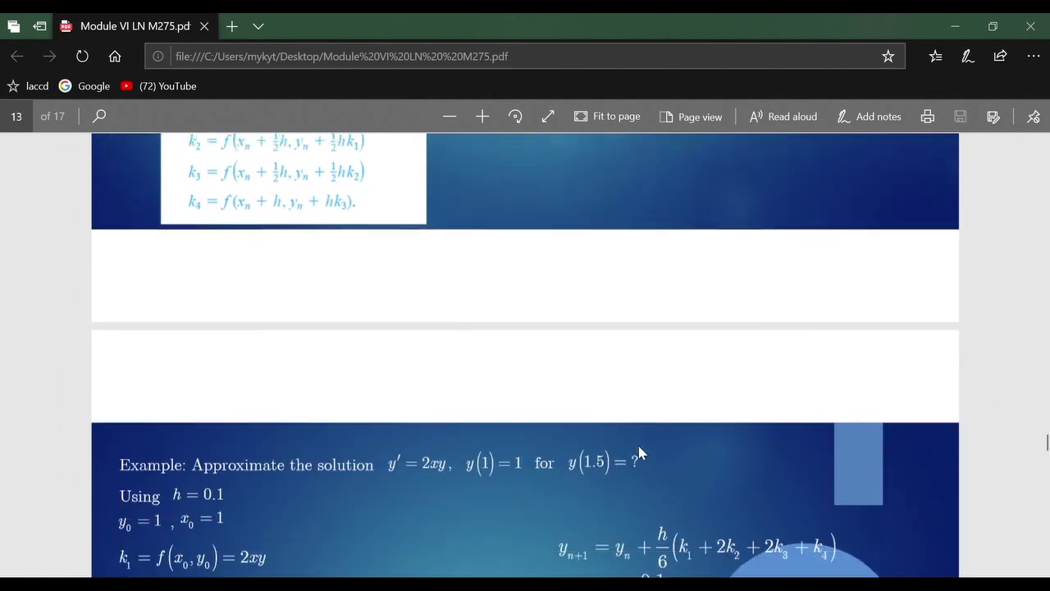
scroll(647, 454, "up", 3)
scroll(647, 454, "up", 1)
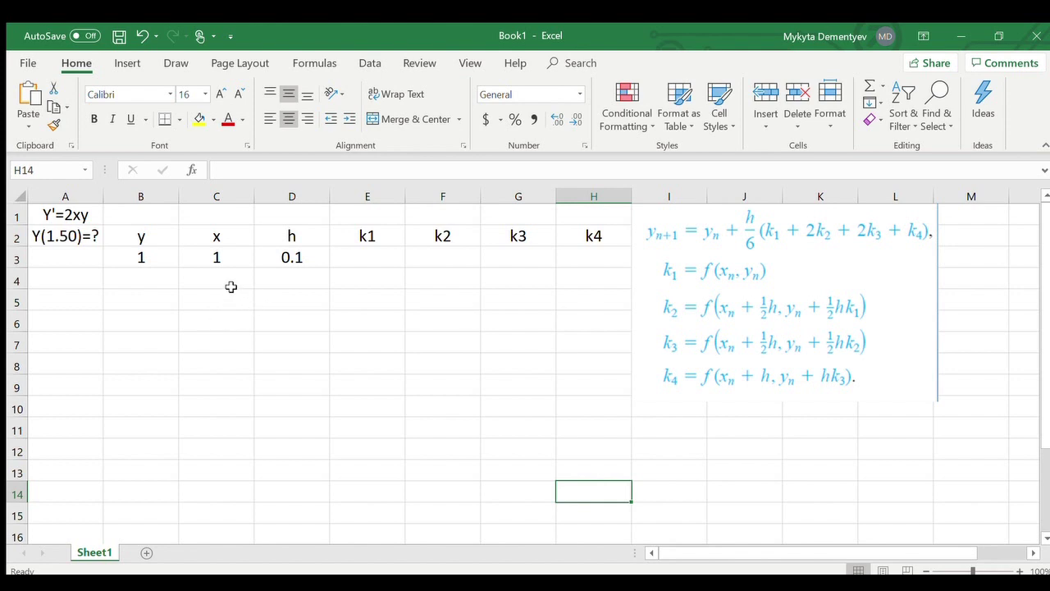
In the Excel workbook, check the starting values of x, y and h in C3, B3 and D3.
left_click(230, 257)
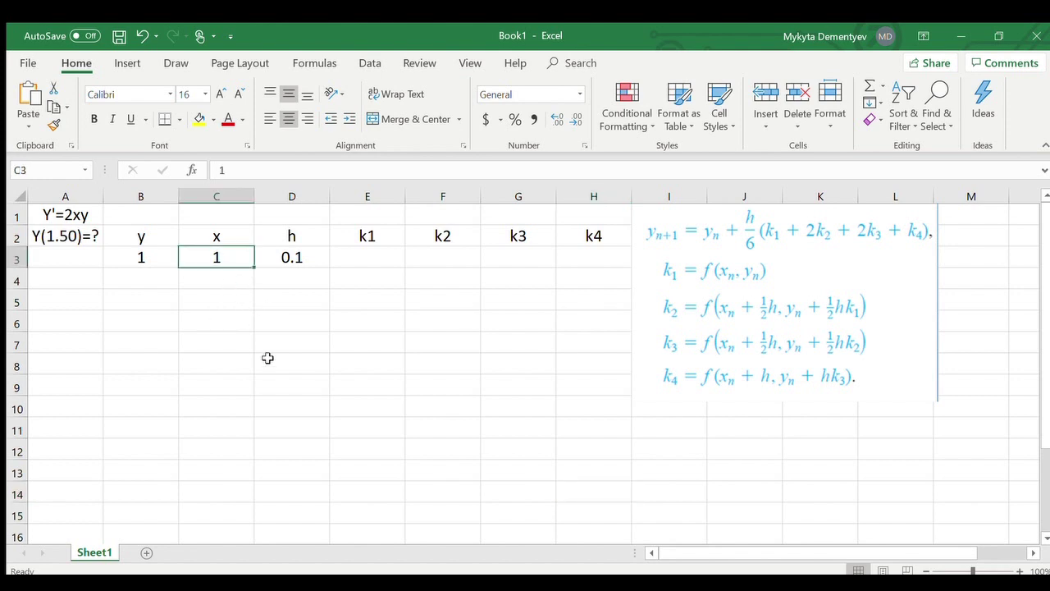
left_click(150, 256)
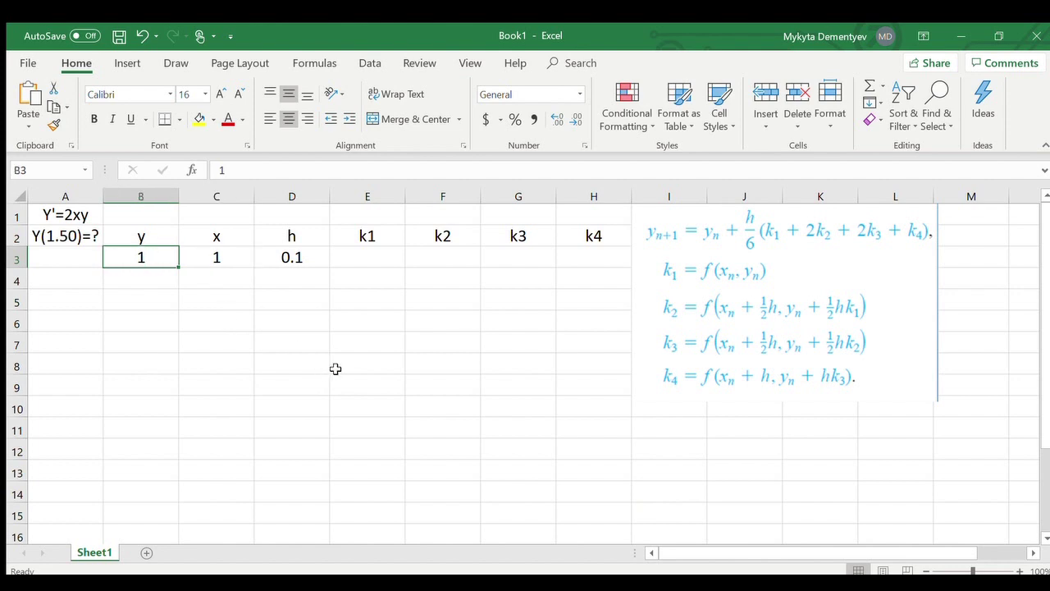
left_click(303, 259)
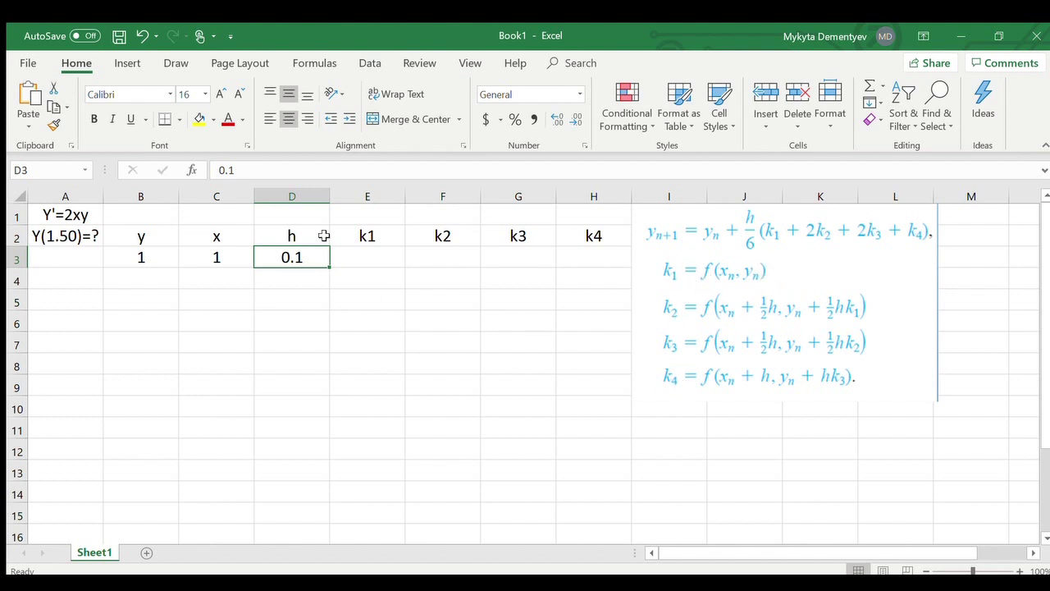
Enter the k1 formula =2*C3*B3 in cell E3.
left_click(369, 253)
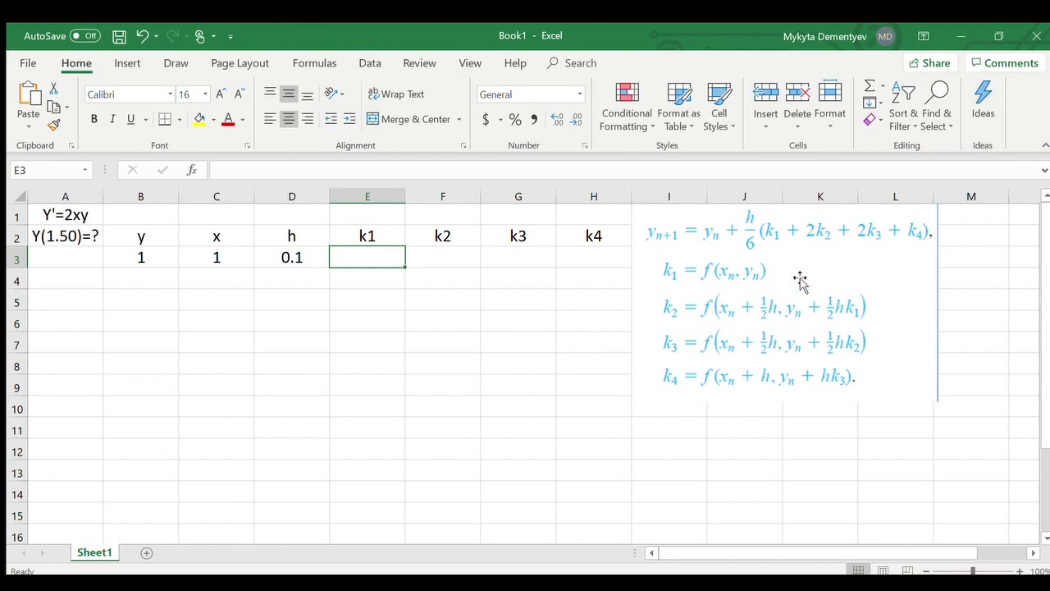
type("=")
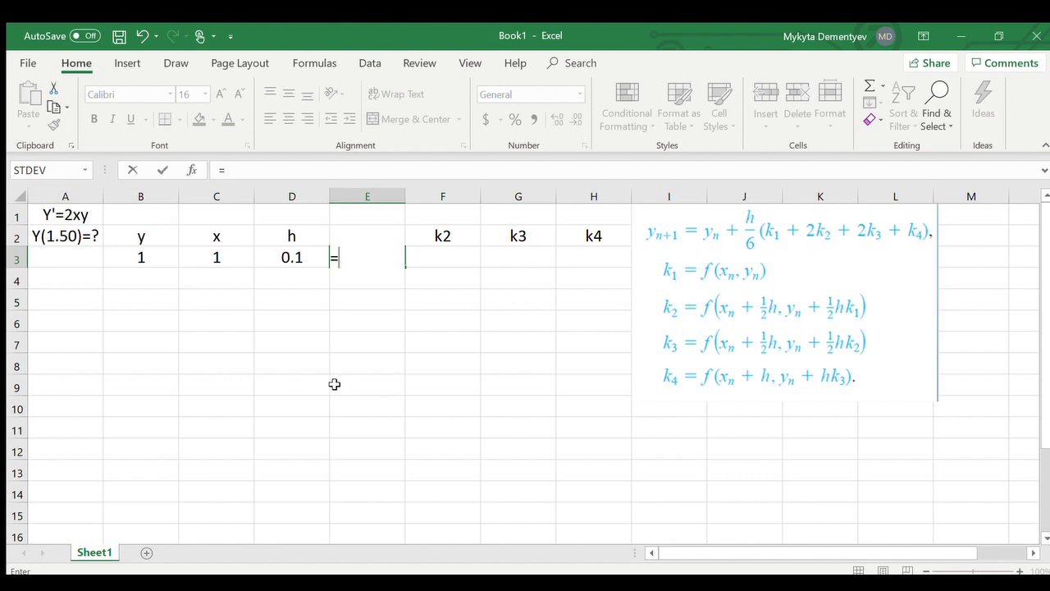
type("2*")
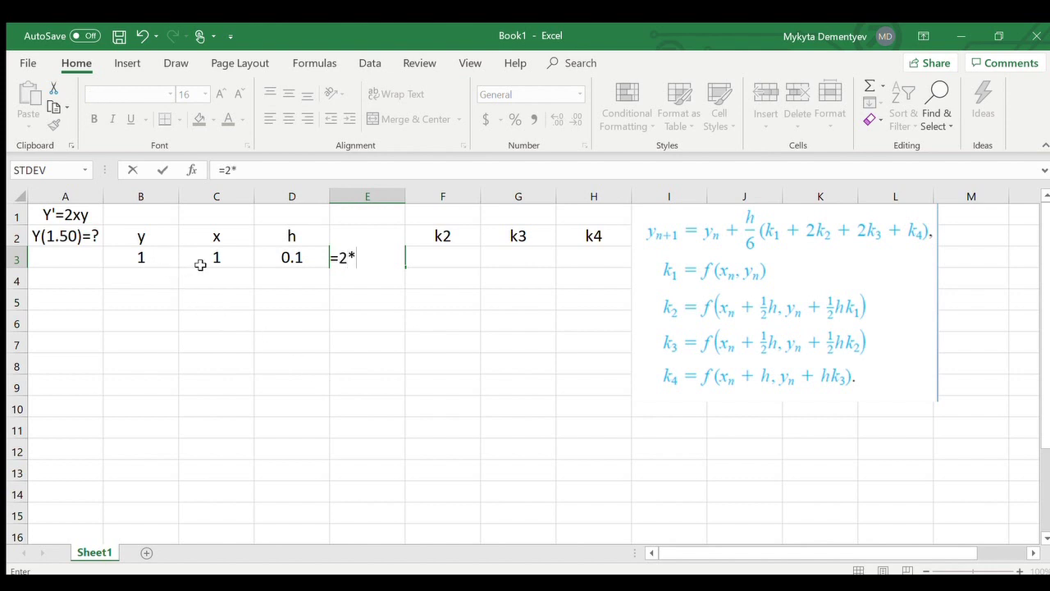
left_click(205, 264)
type("*")
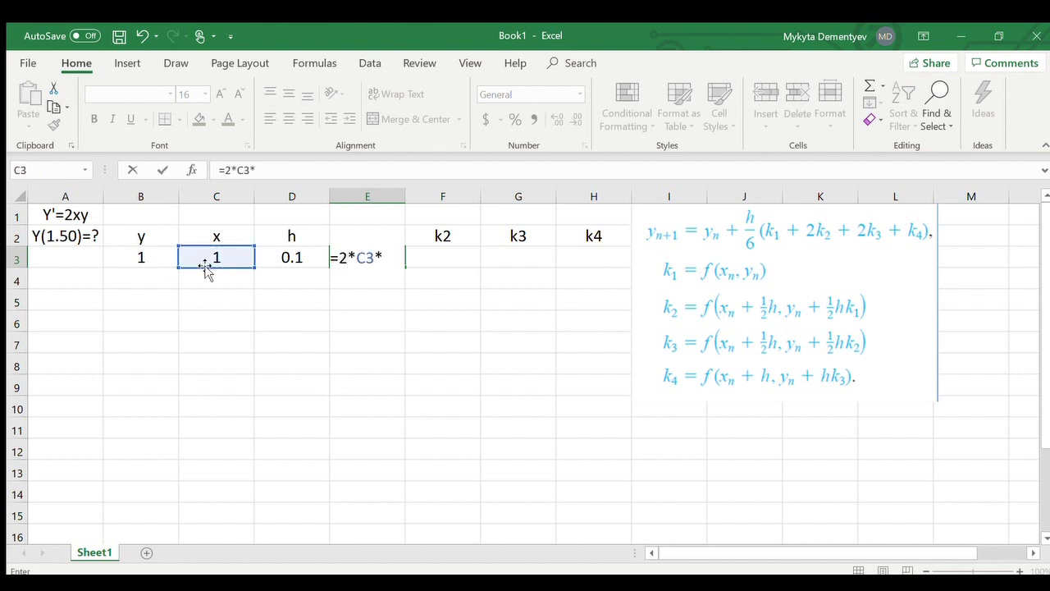
left_click(156, 261)
key("Return")
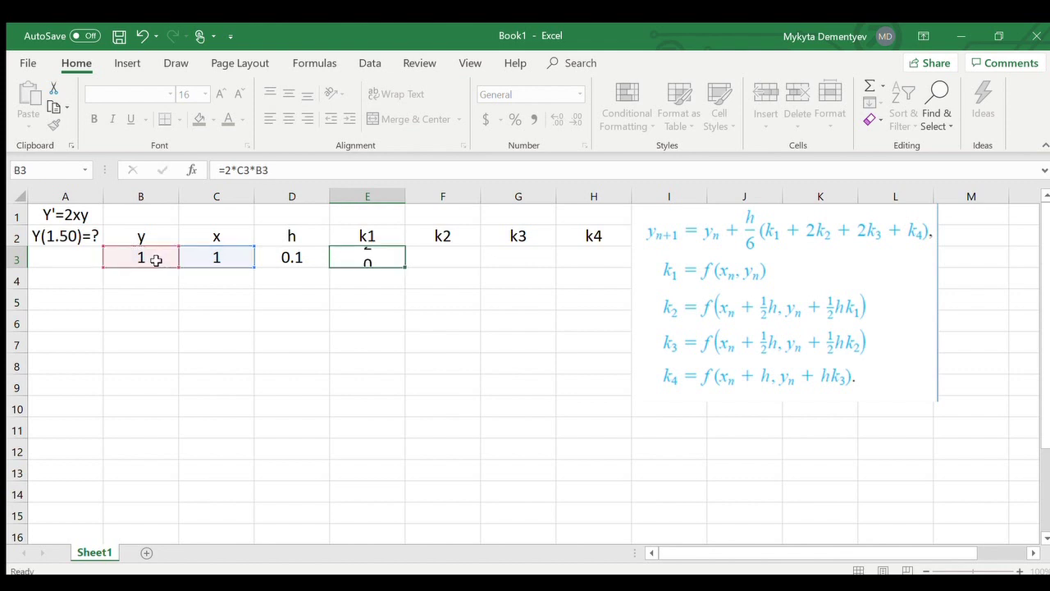
Start the k2 formula in cell F3 with the x factor, =2*(C3+0.5*D3)*(.
left_click(439, 257)
type("=")
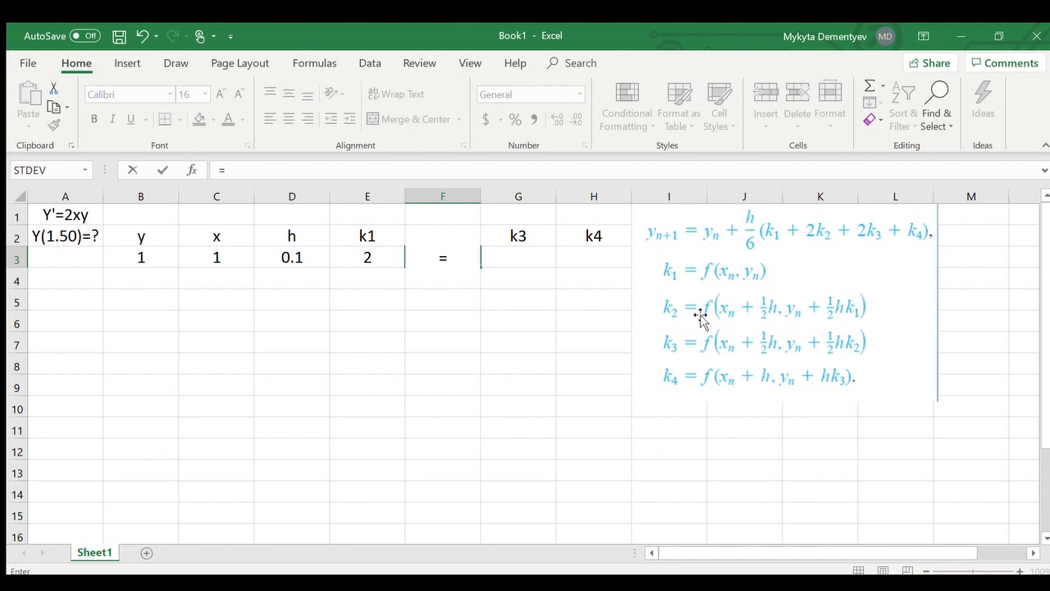
type("2*(")
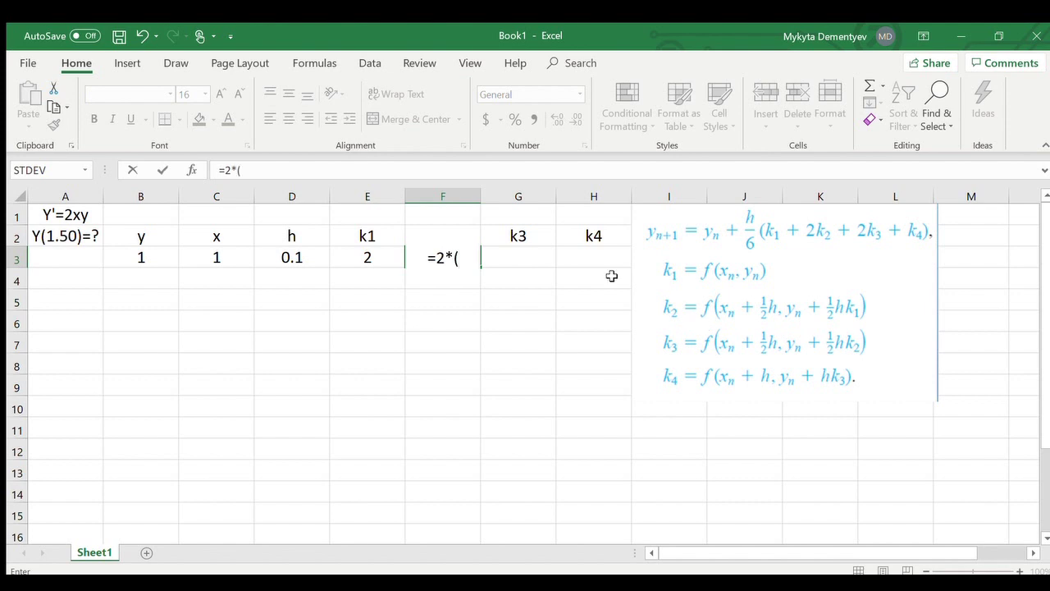
left_click(235, 255)
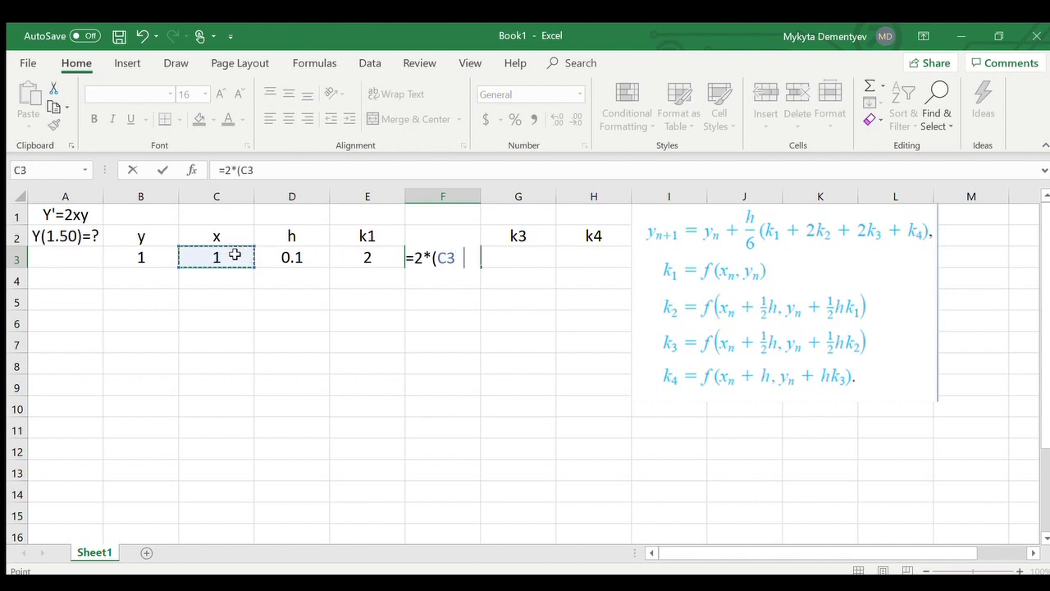
type("+0.5")
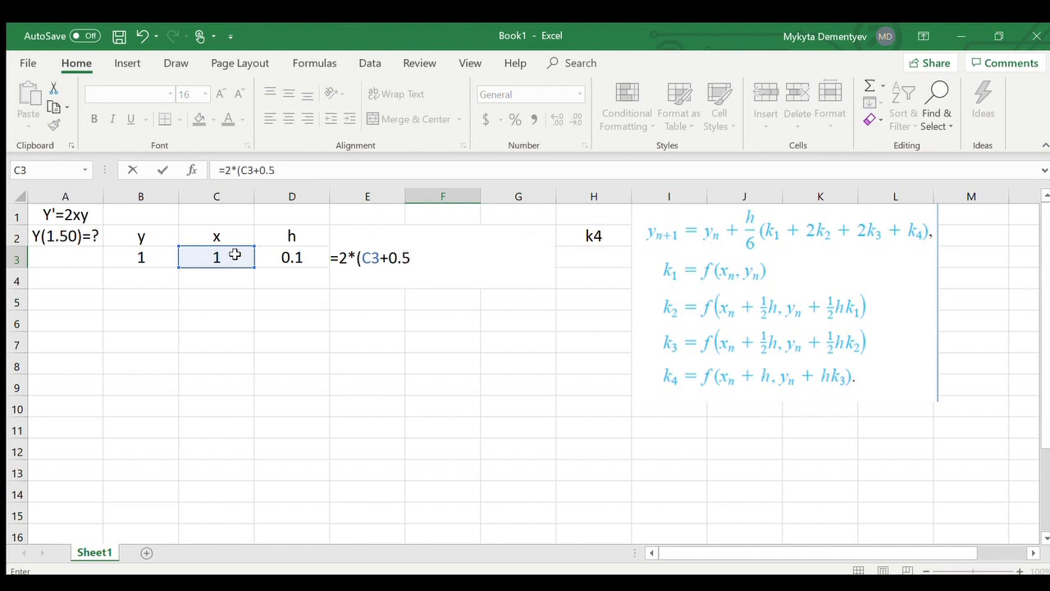
type("*")
left_click(301, 258)
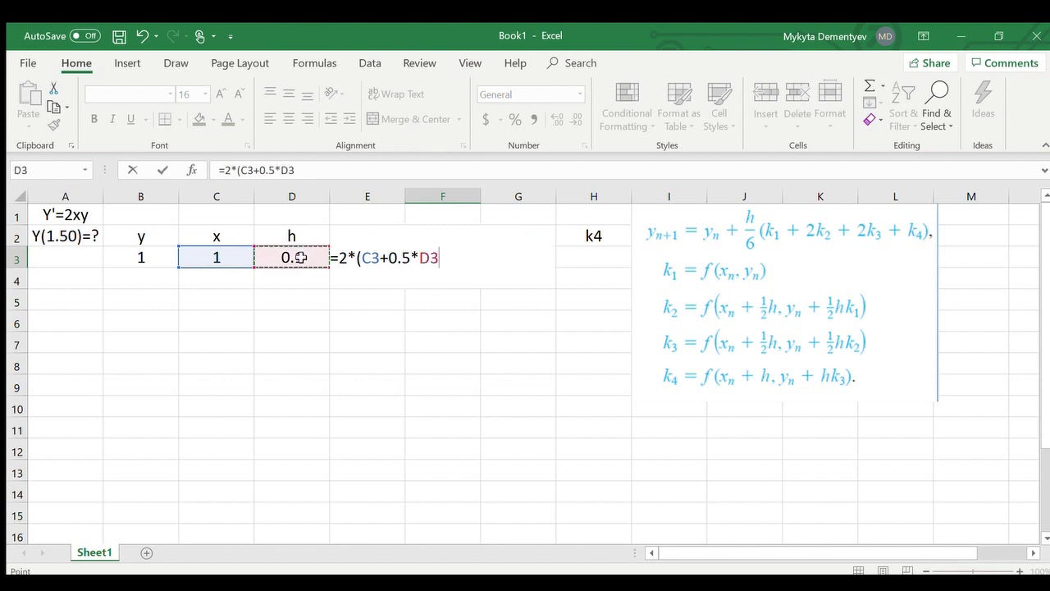
type(")*(")
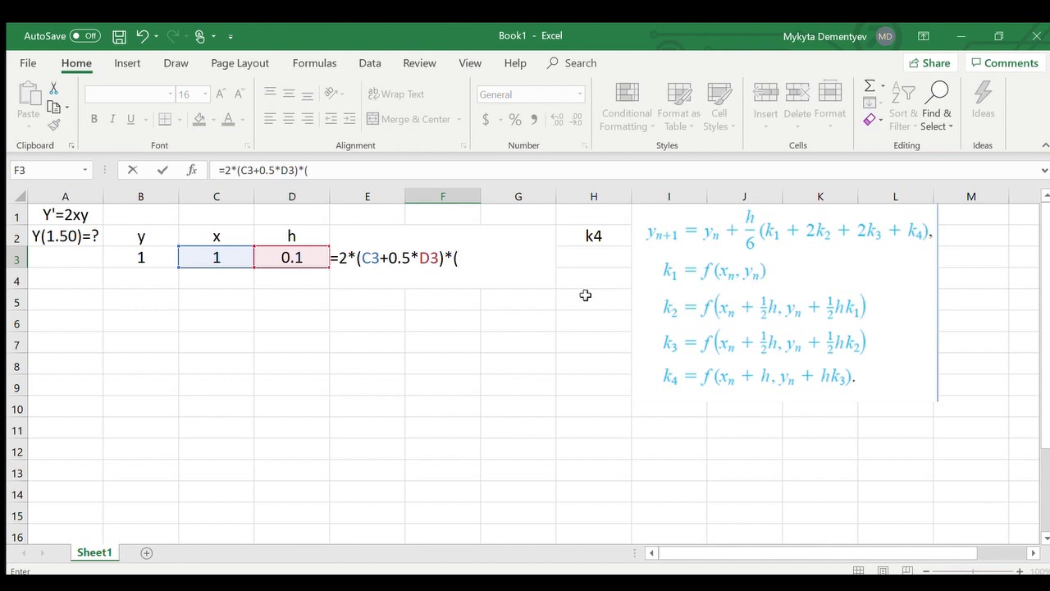
Complete the k2 formula in F3 with the y factor as =2*(C3+0.5*D3)*(B3+0.5*D3*E3) and check its cell references.
left_click(149, 259)
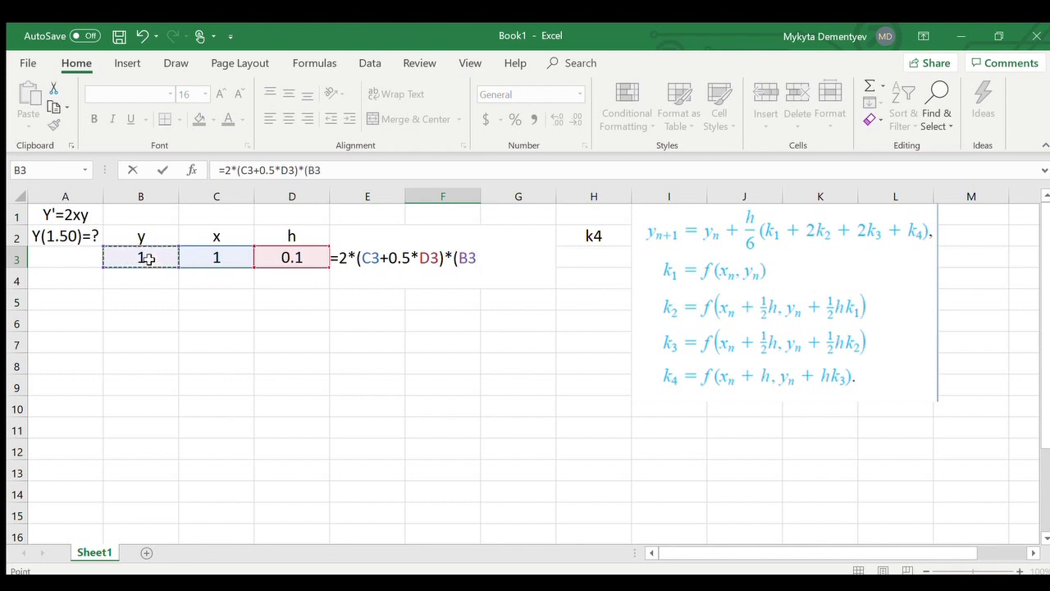
type("+0.5")
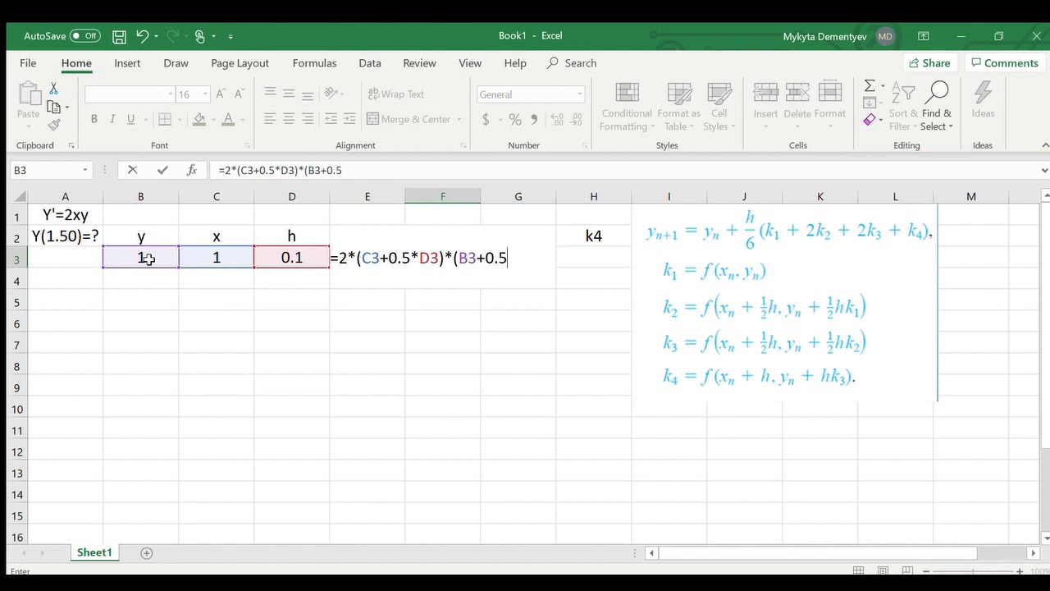
type("*")
left_click(293, 260)
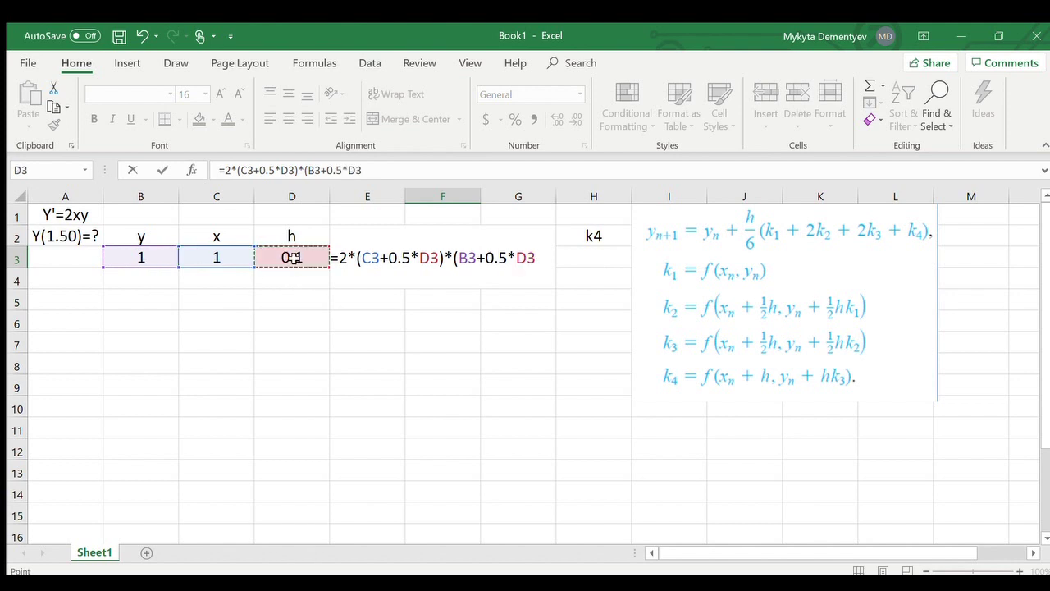
type("*")
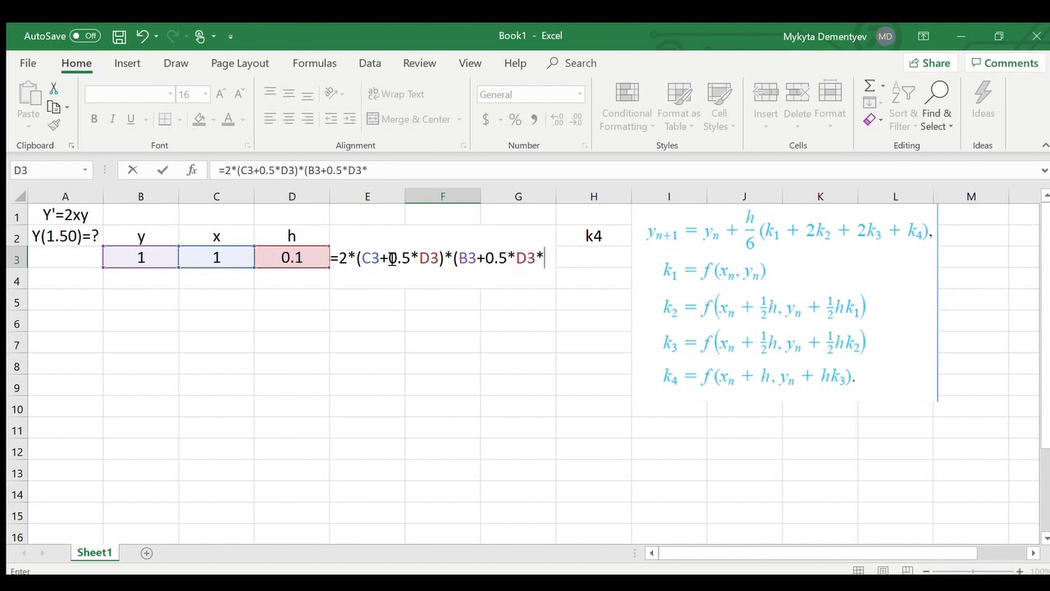
left_click(412, 172)
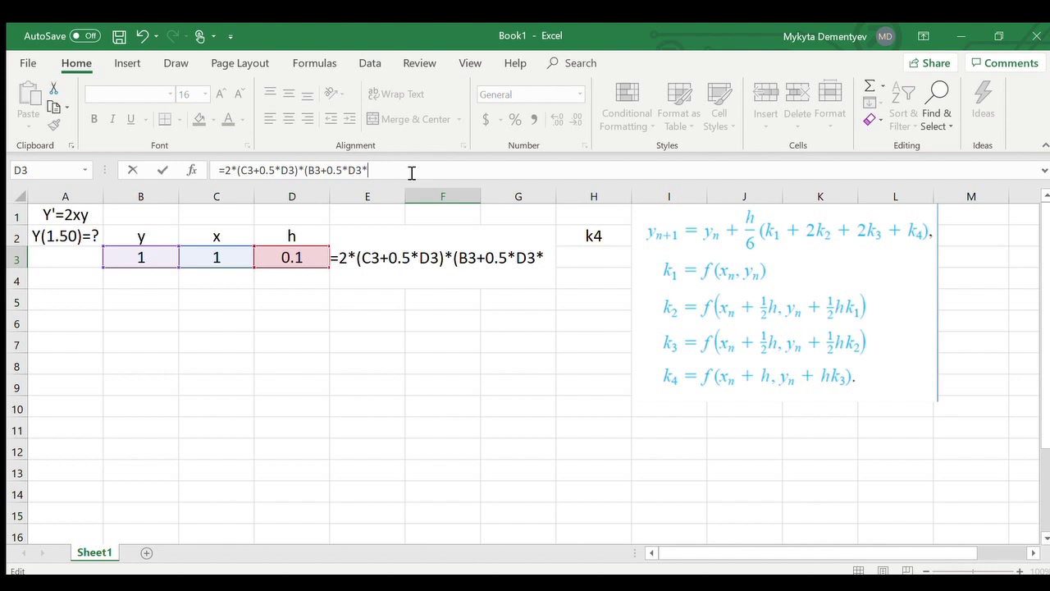
type("E3")
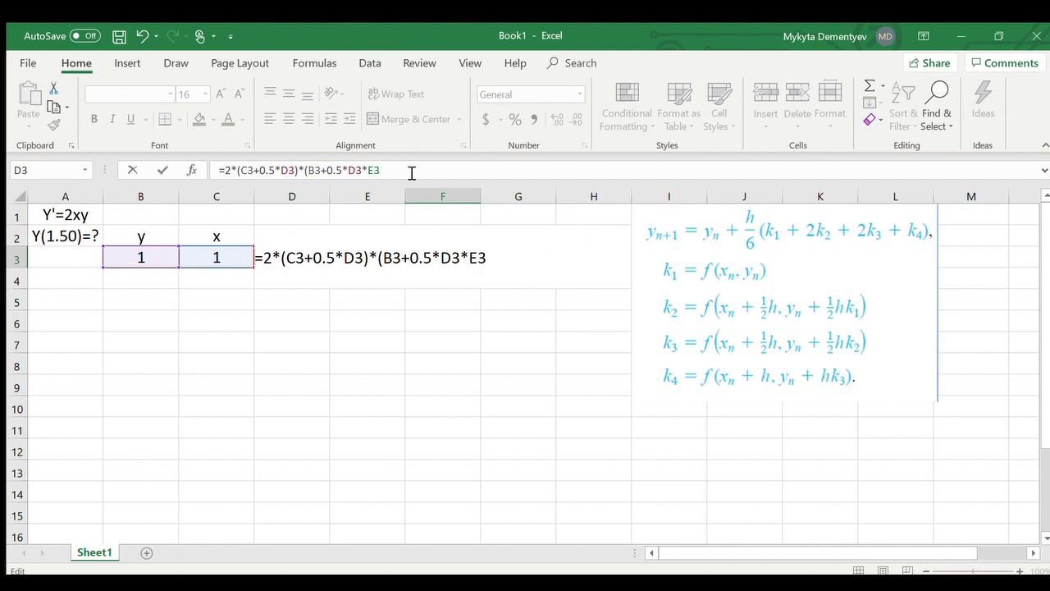
type(")")
key("Return")
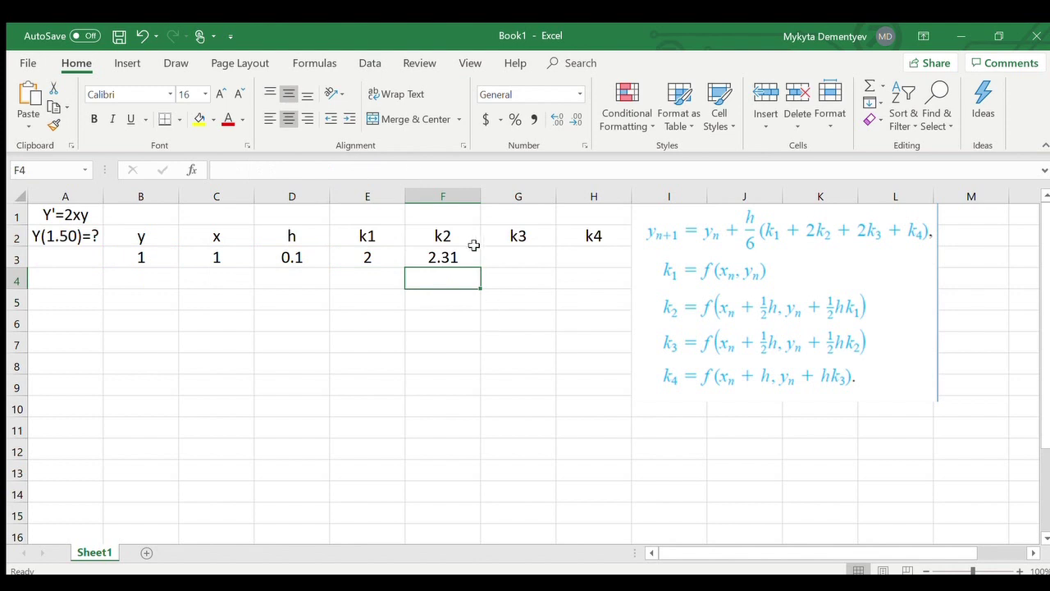
left_click(449, 257)
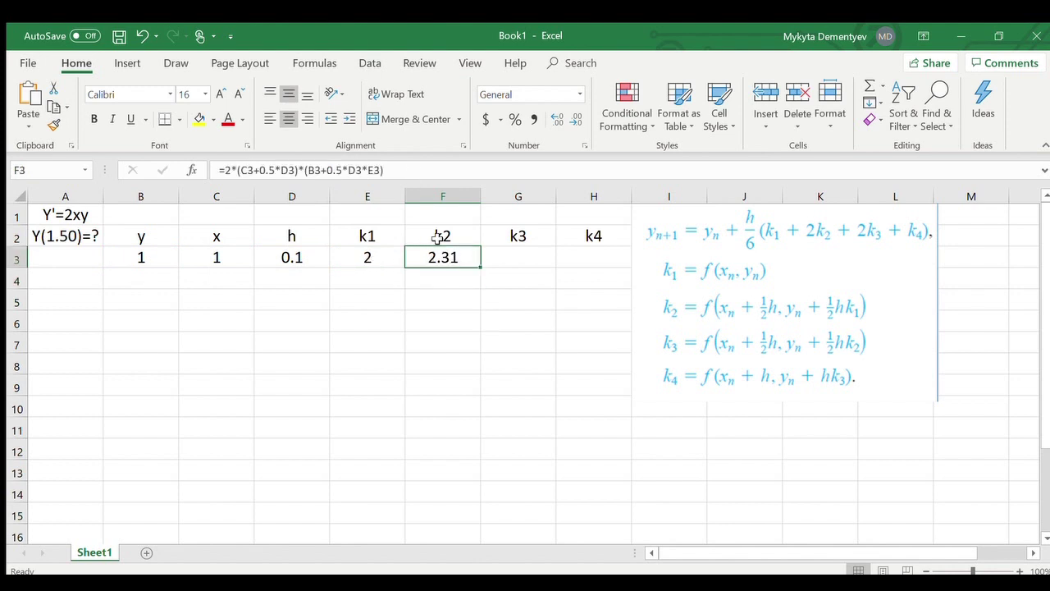
left_click(407, 170)
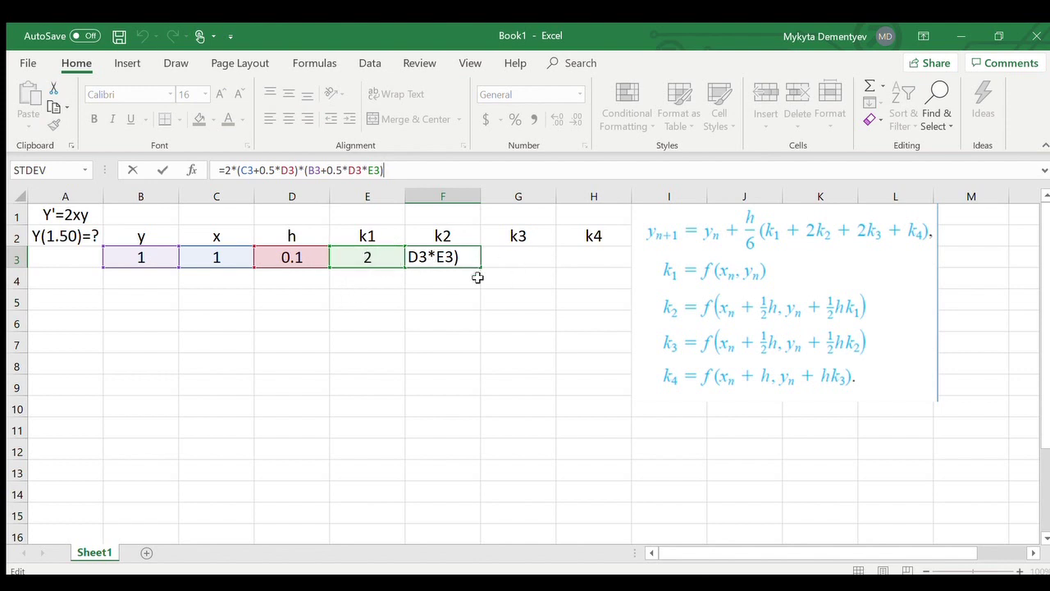
Start the k3 formula in cell G3 with the x factor, =2*(C3+0.5*D3).
left_click(528, 255)
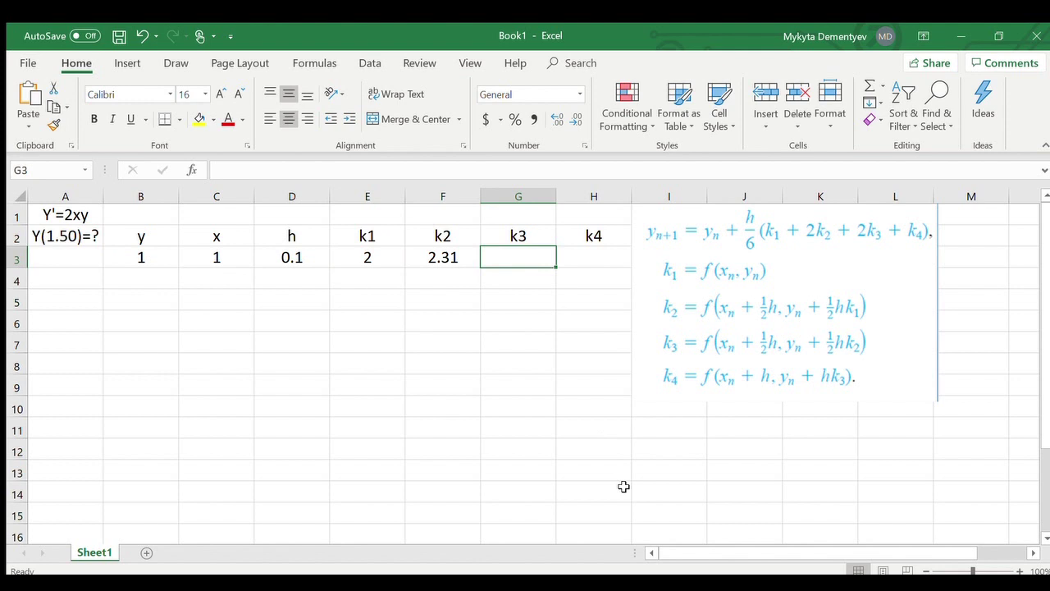
type("=")
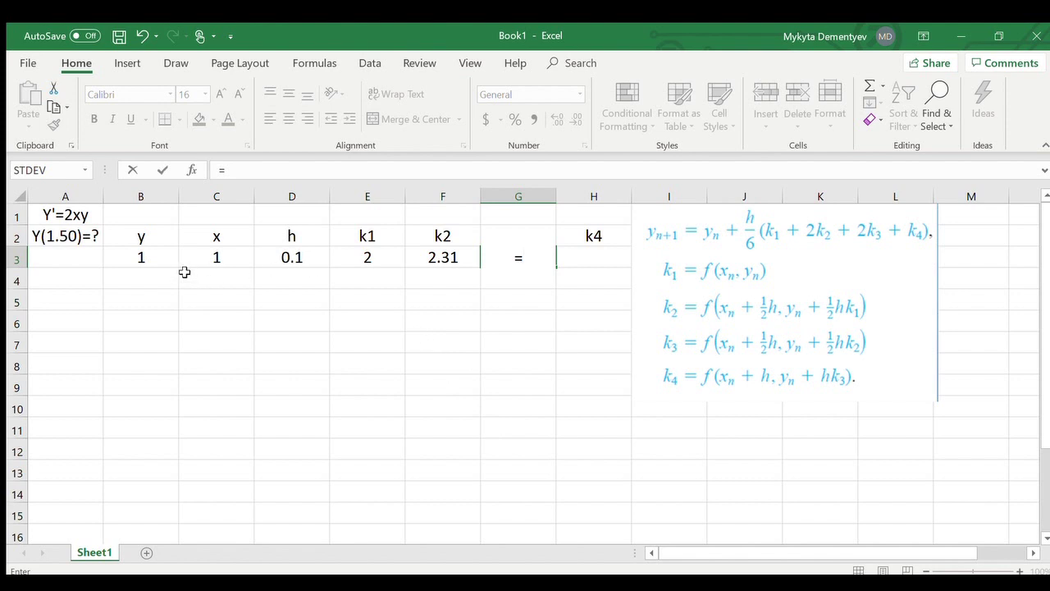
type("2*")
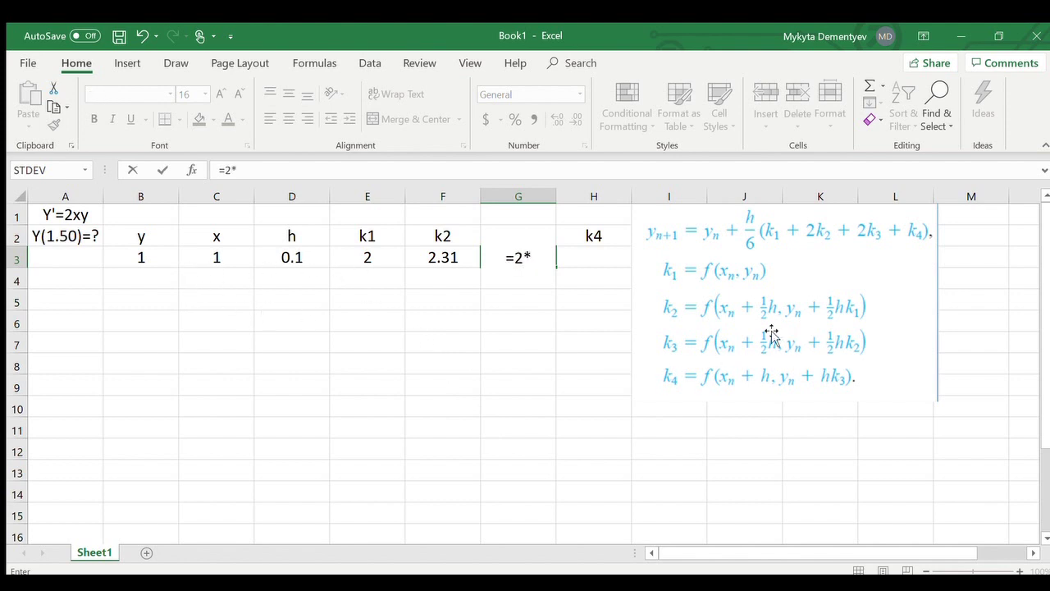
type("(")
left_click(243, 265)
type("+")
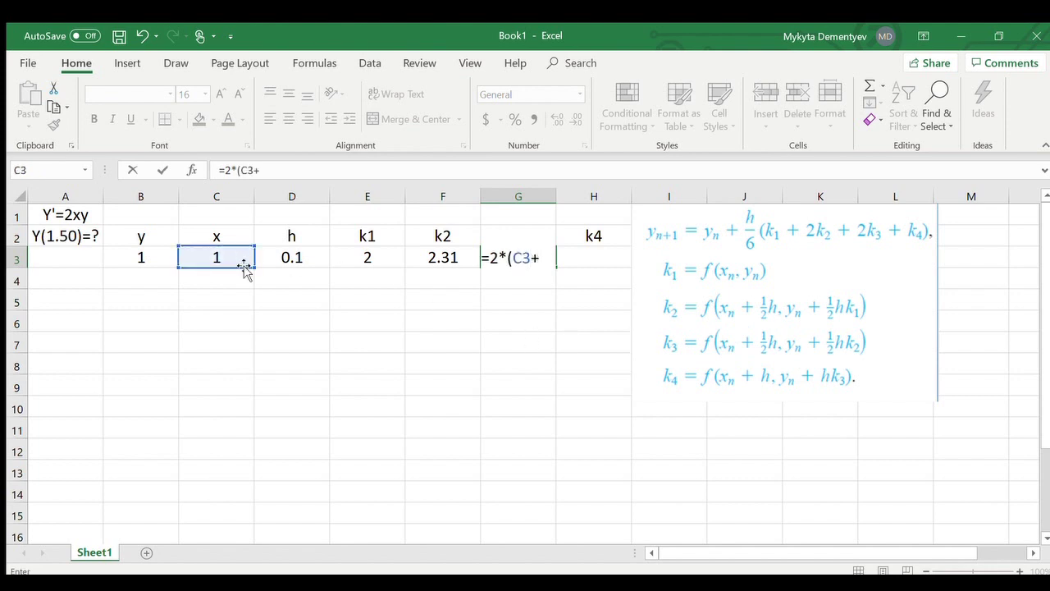
type("0.5*")
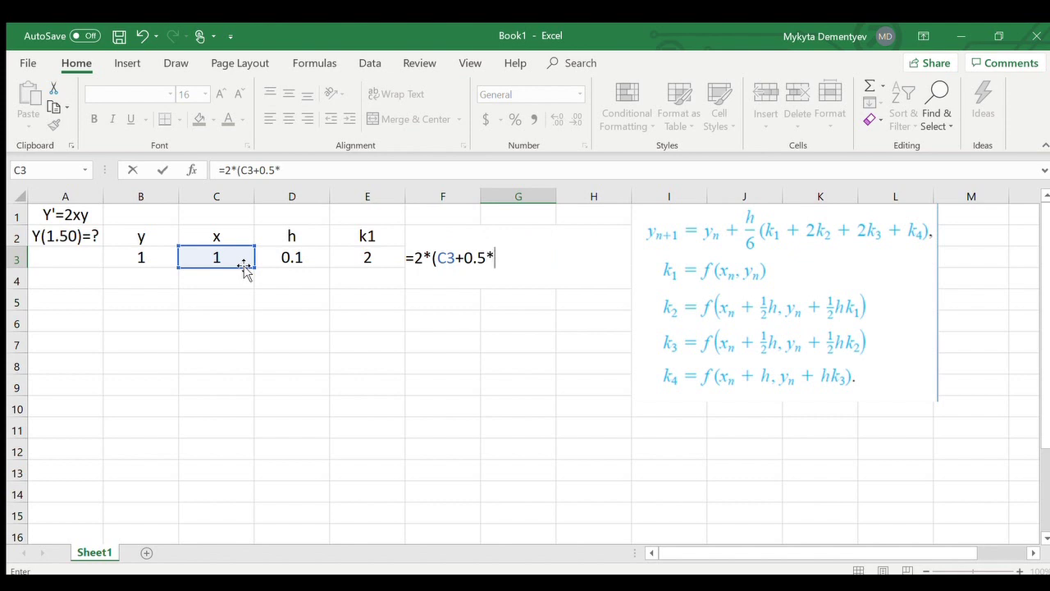
left_click(293, 258)
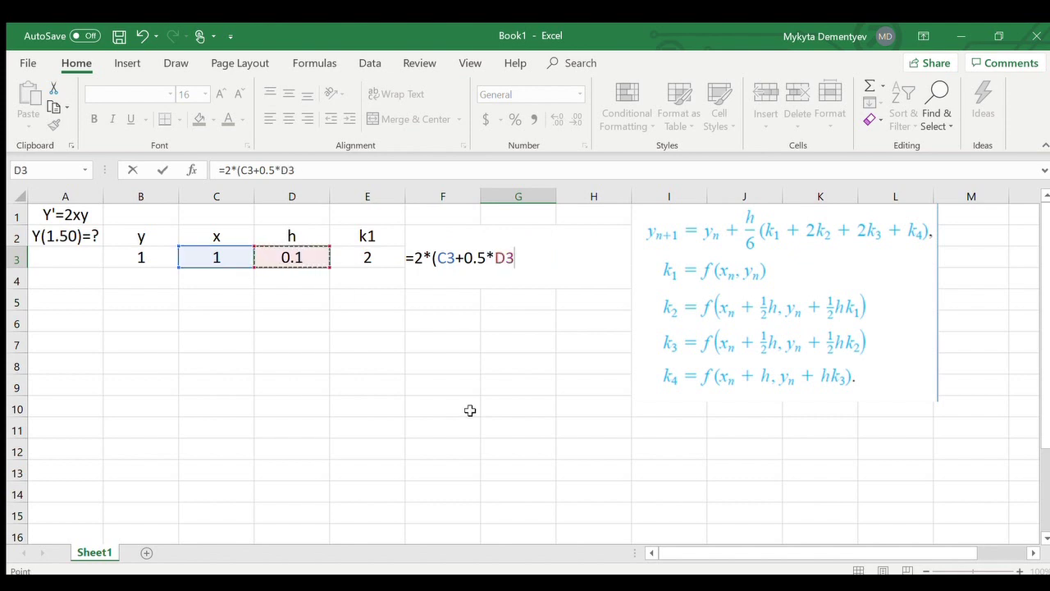
type(")")
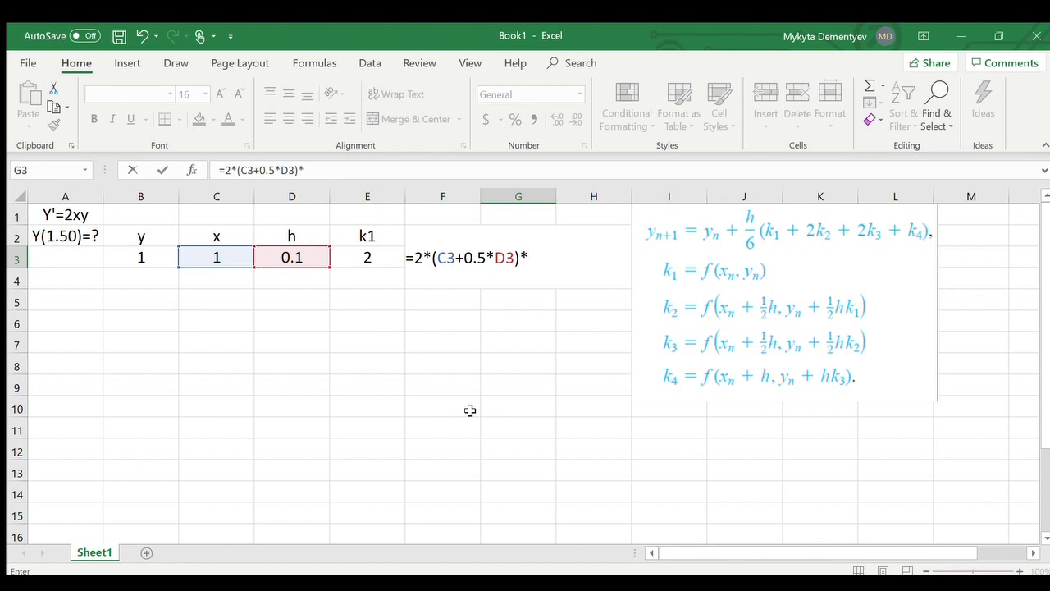
Complete the k3 formula in G3 with the y factor as =2*(C3+0.5*D3)*(B3+0.5*D3*F3) and check its cell references.
type("*(")
left_click(134, 256)
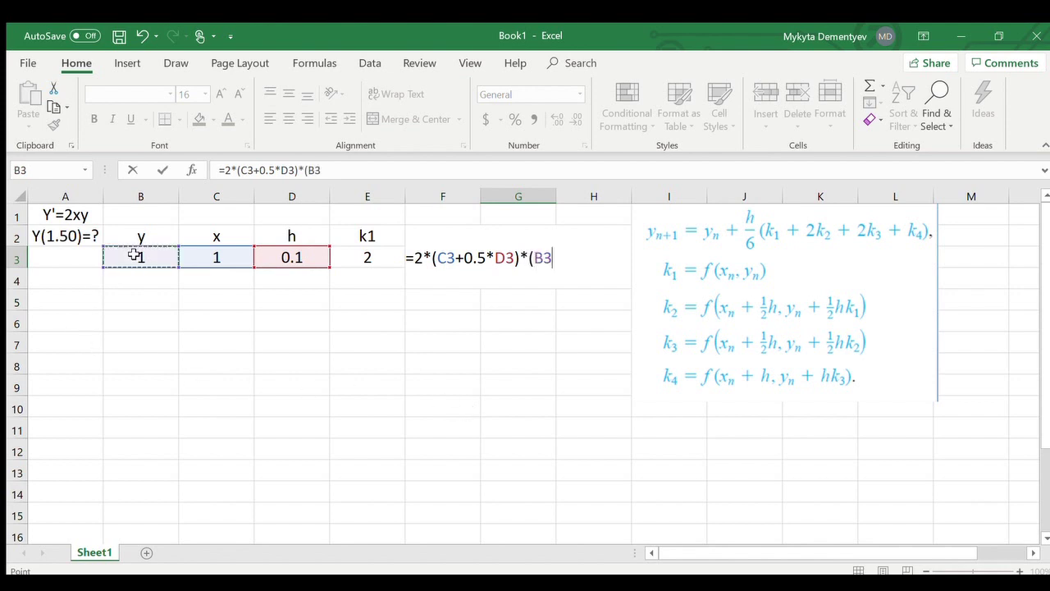
type("+0.")
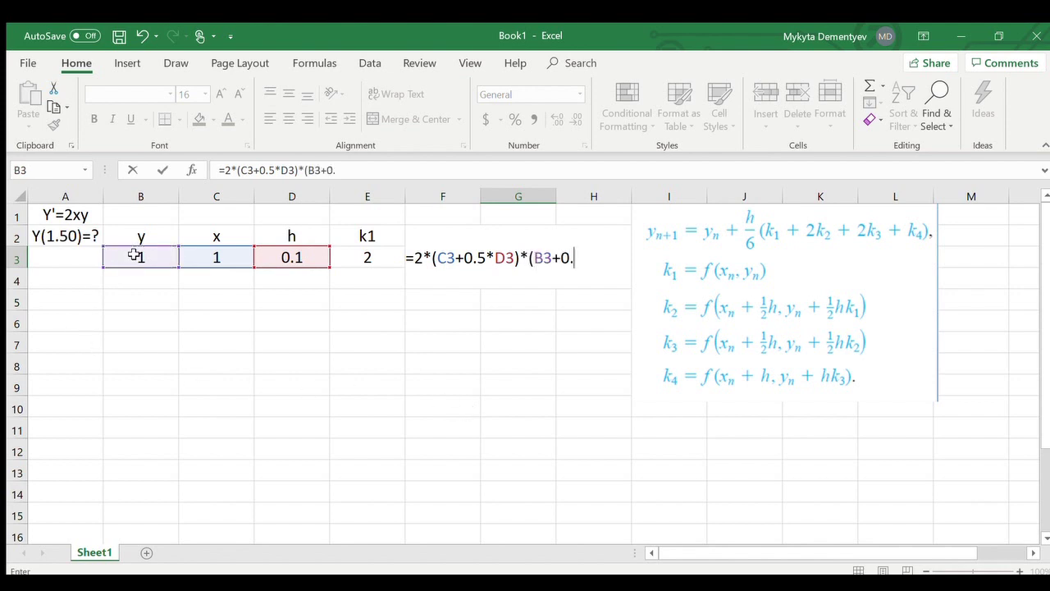
type("5*")
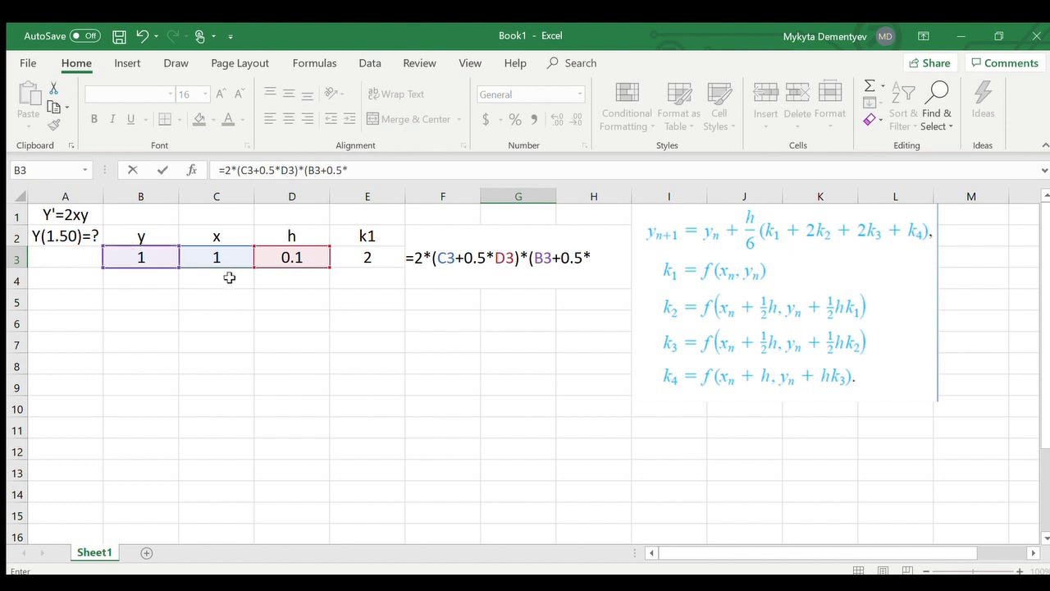
left_click(302, 258)
type("*")
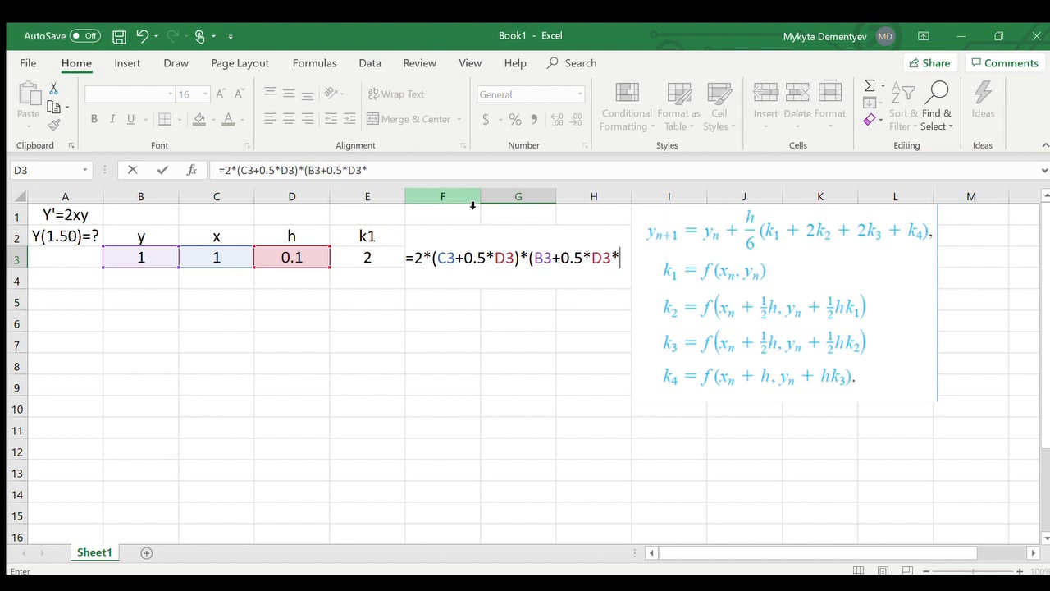
type("F3")
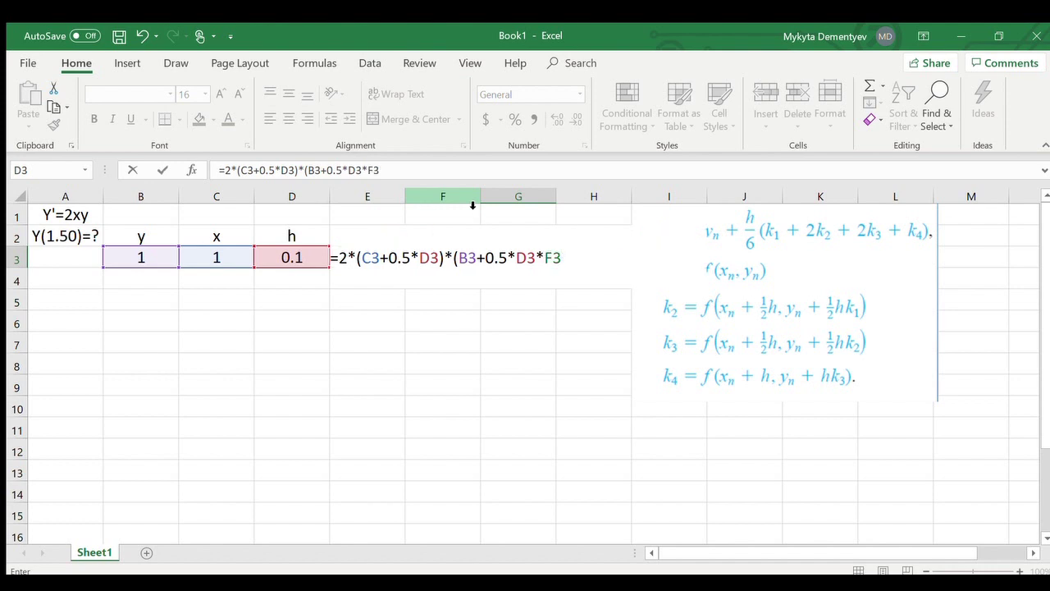
key("Return")
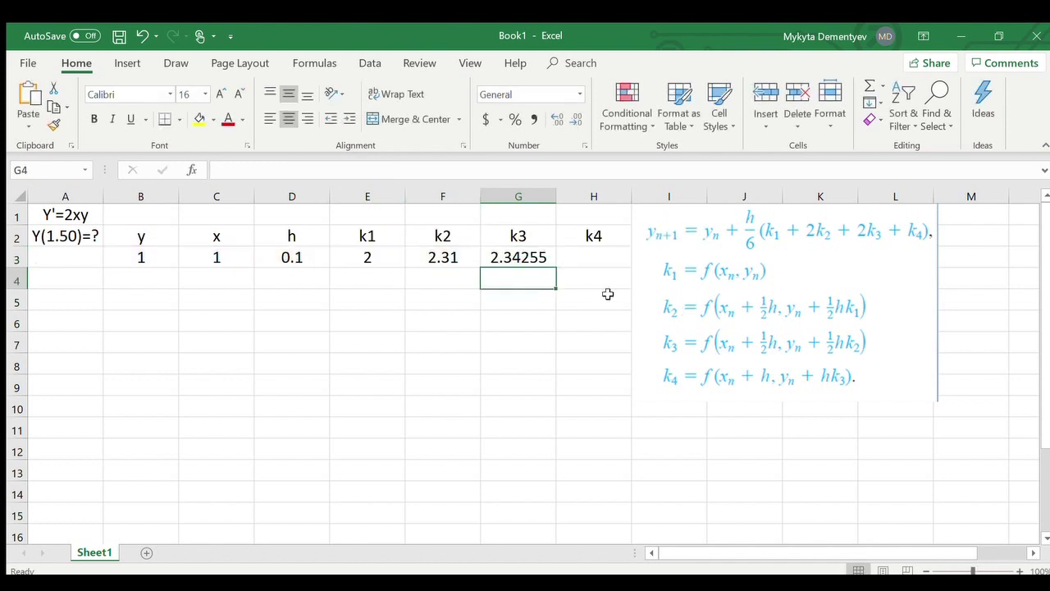
left_click(539, 261)
left_click(449, 167)
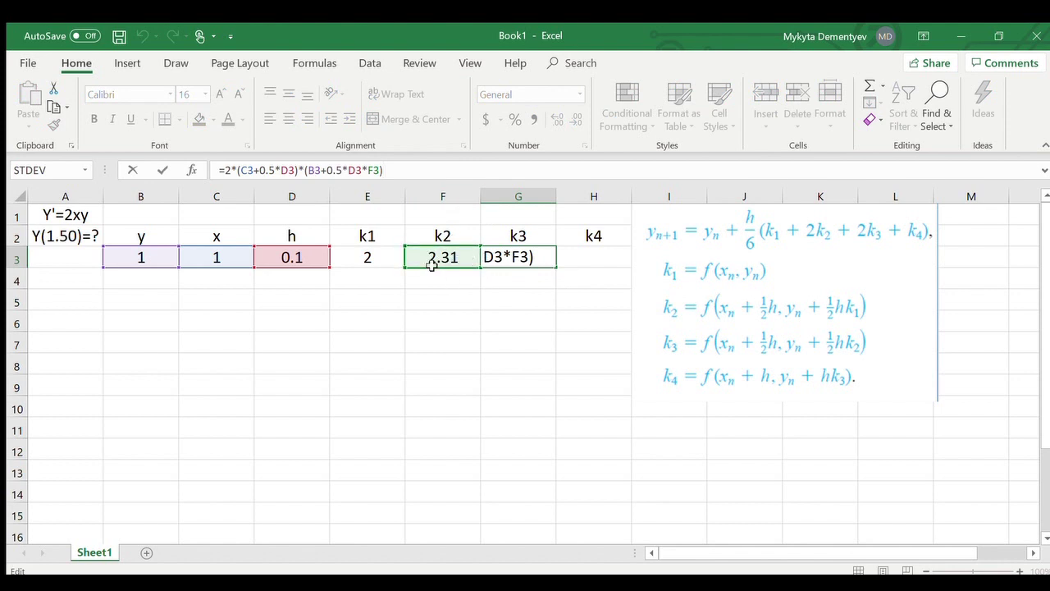
Start the k4 formula in cell H3 with the x factor and the literal y, =2*(C3+D3)*(y.
left_click(598, 261)
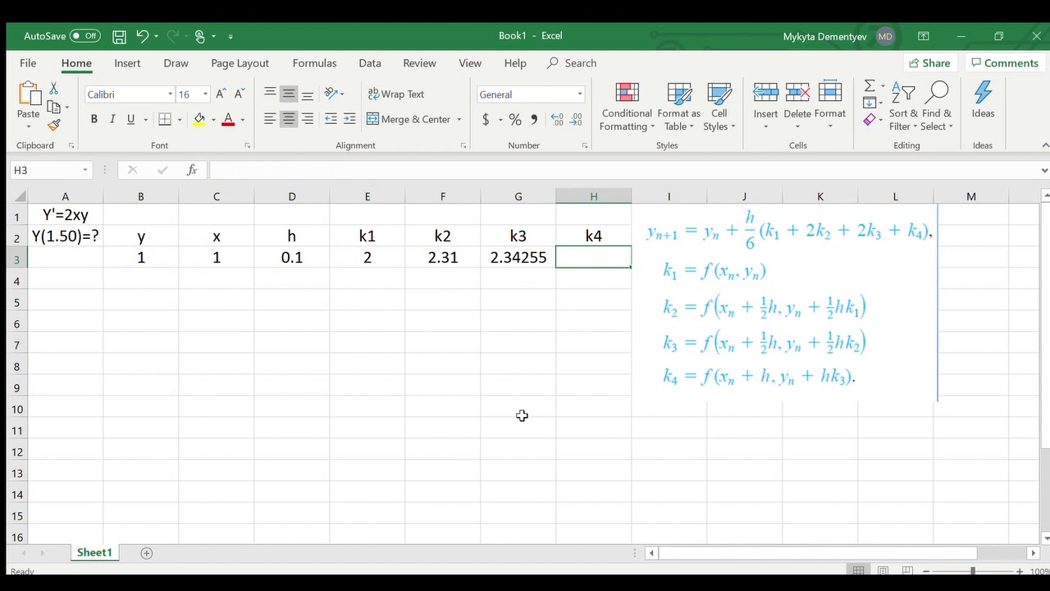
type("=")
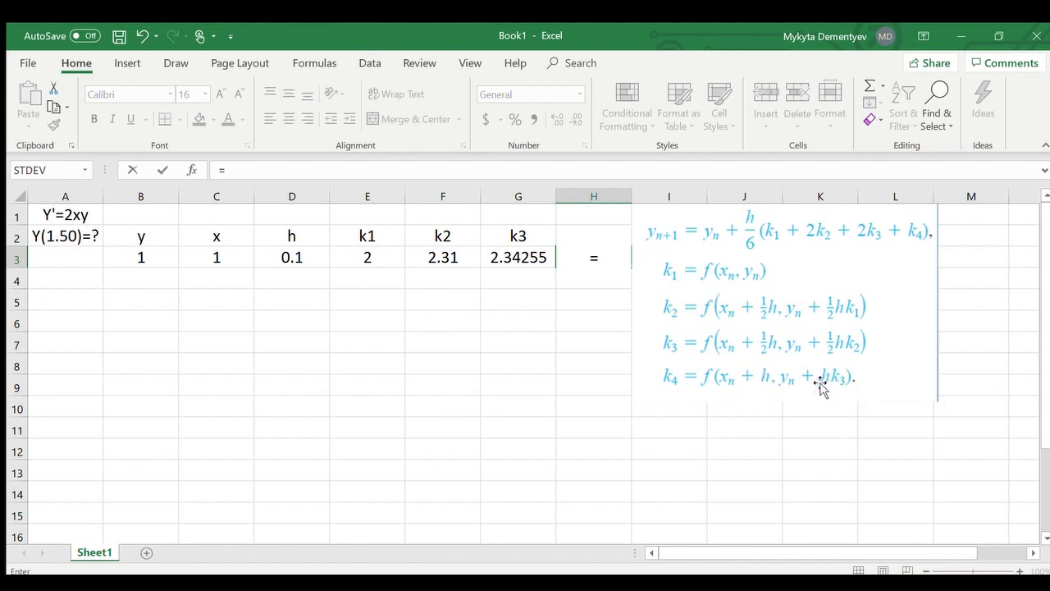
type("2*(")
left_click(227, 256)
type("+")
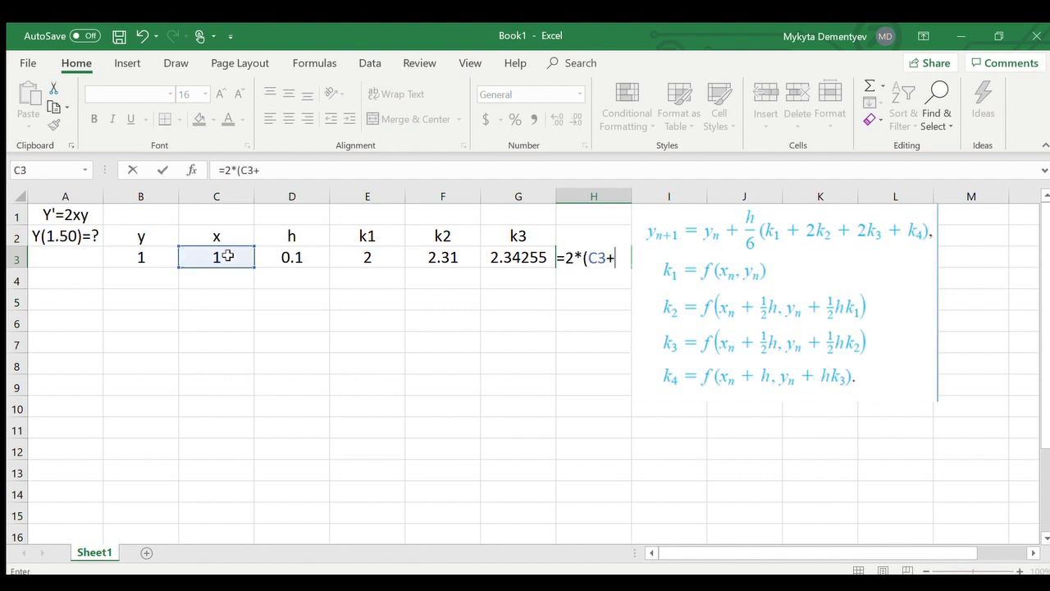
left_click(289, 257)
type(")*(y")
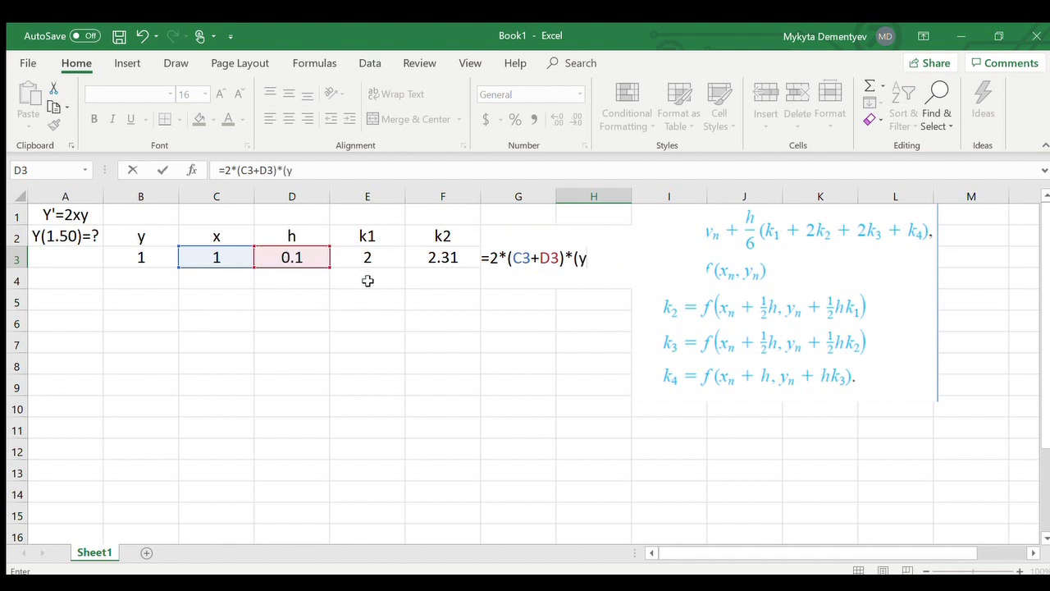
Complete the y factor of the k4 formula in H3 as (y+D3*G3), using G3 for k3 instead of F3.
type("+")
left_click(303, 259)
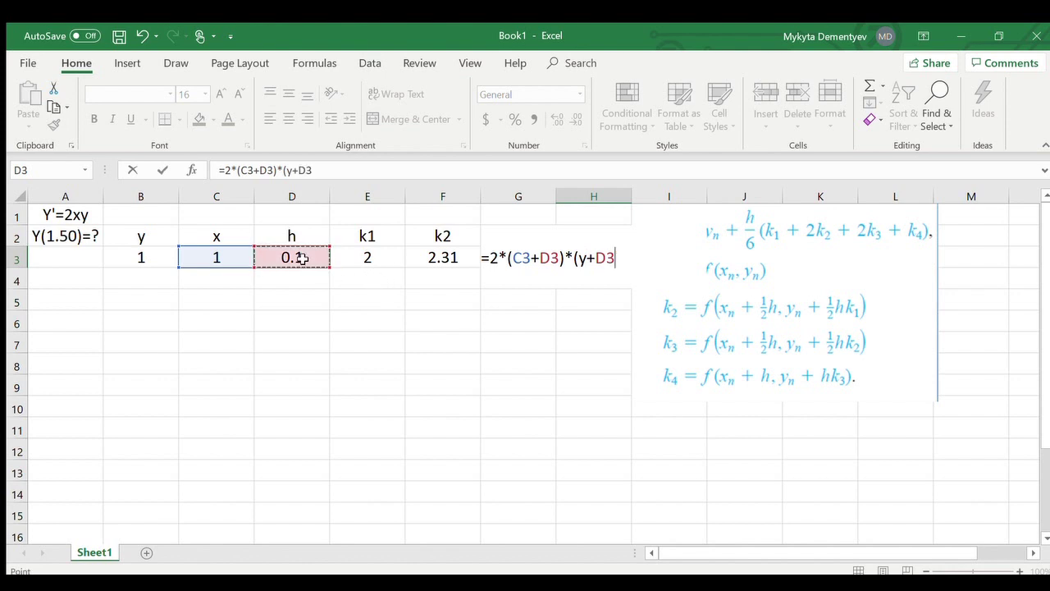
type("*")
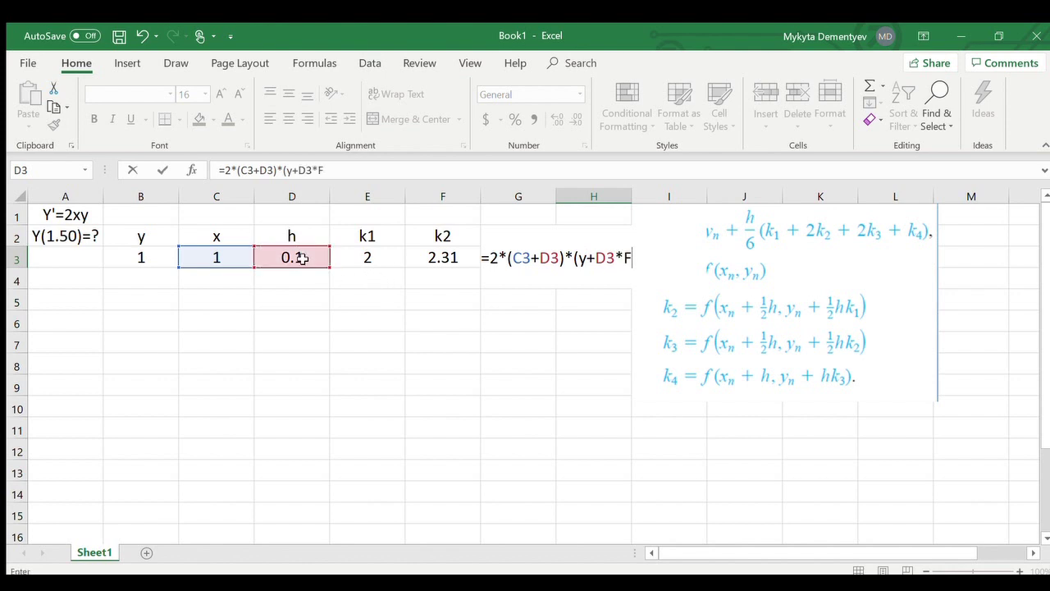
type("F3")
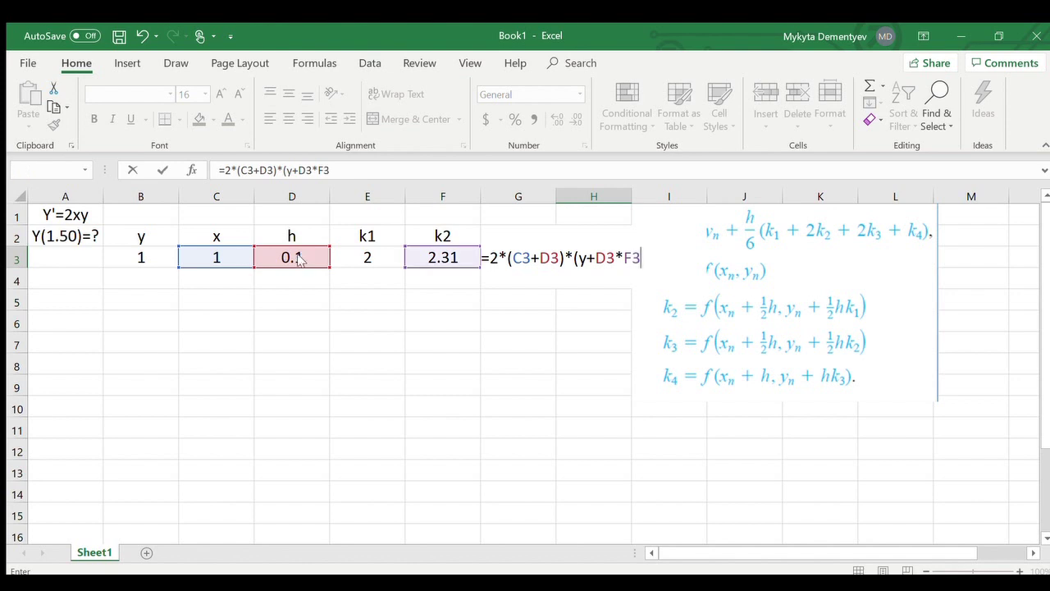
key("F2")
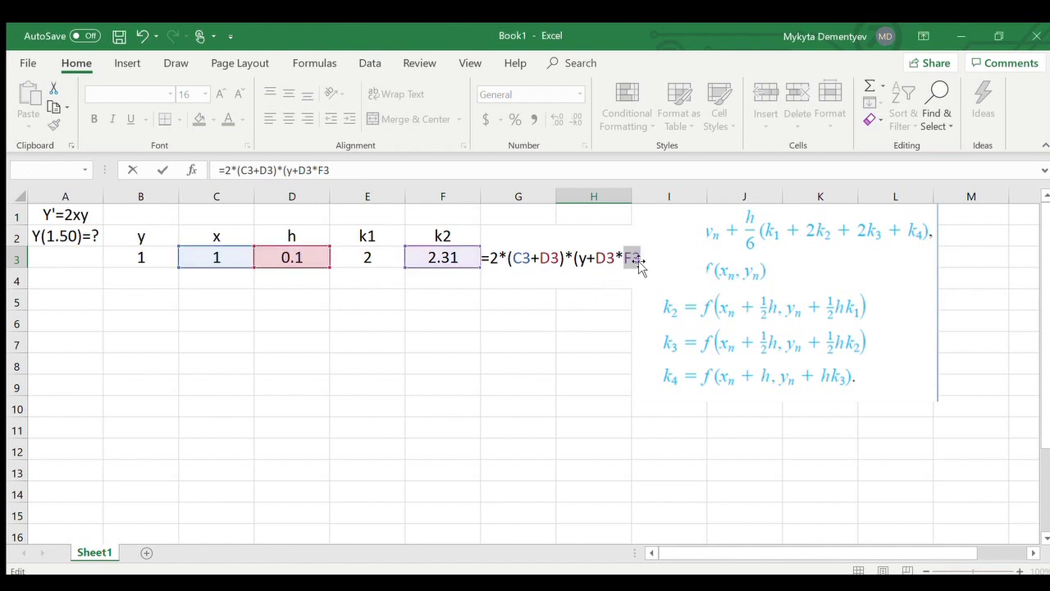
type("G3")
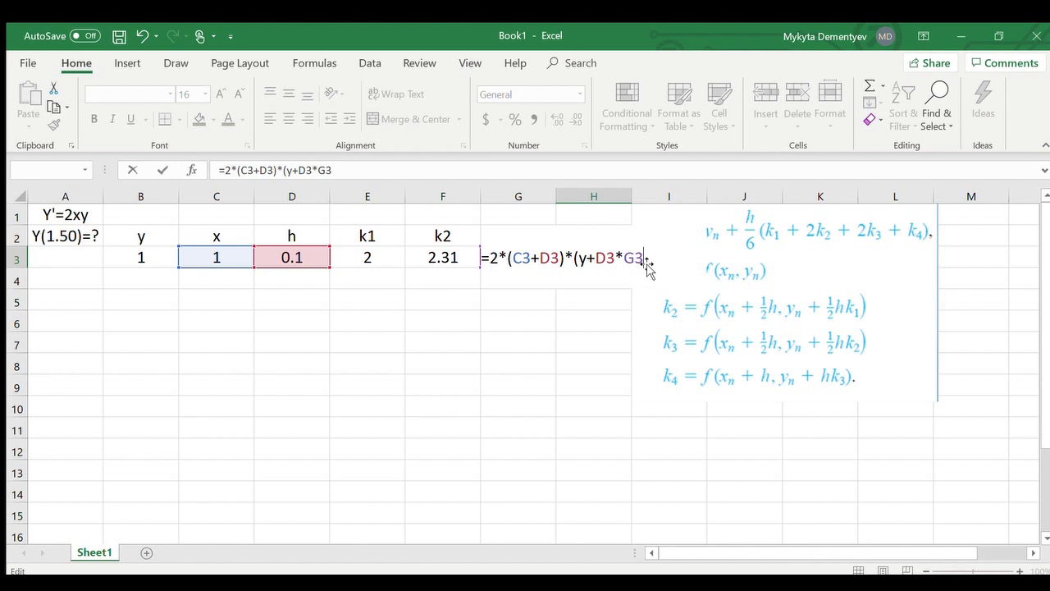
key("ctrl+Return")
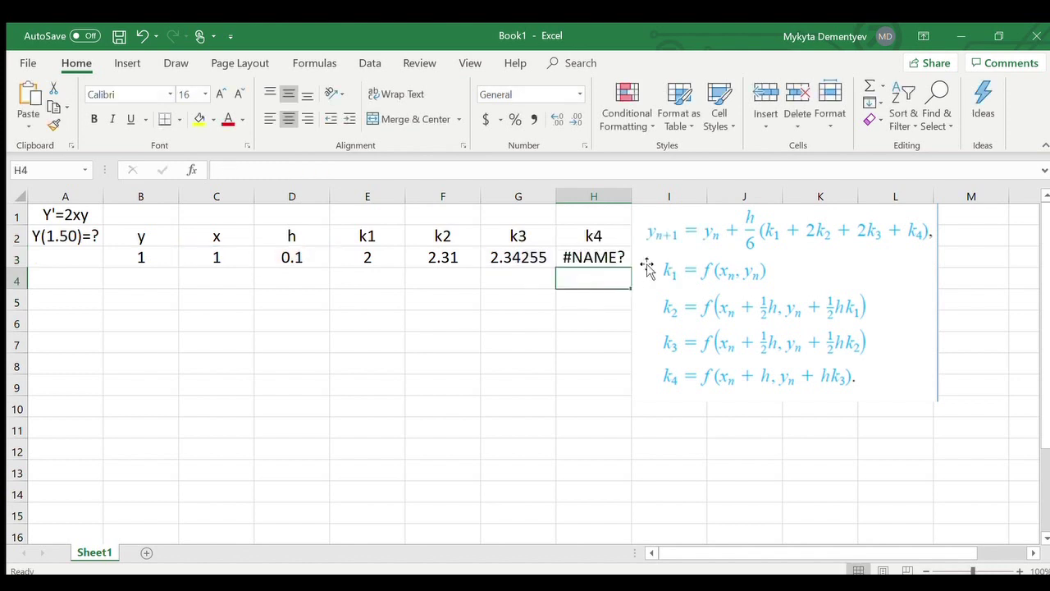
Replace the literal y in the k4 formula in H3 with B3, making it =2*(C3+D3)*(B3+D3*G3).
left_click(408, 170)
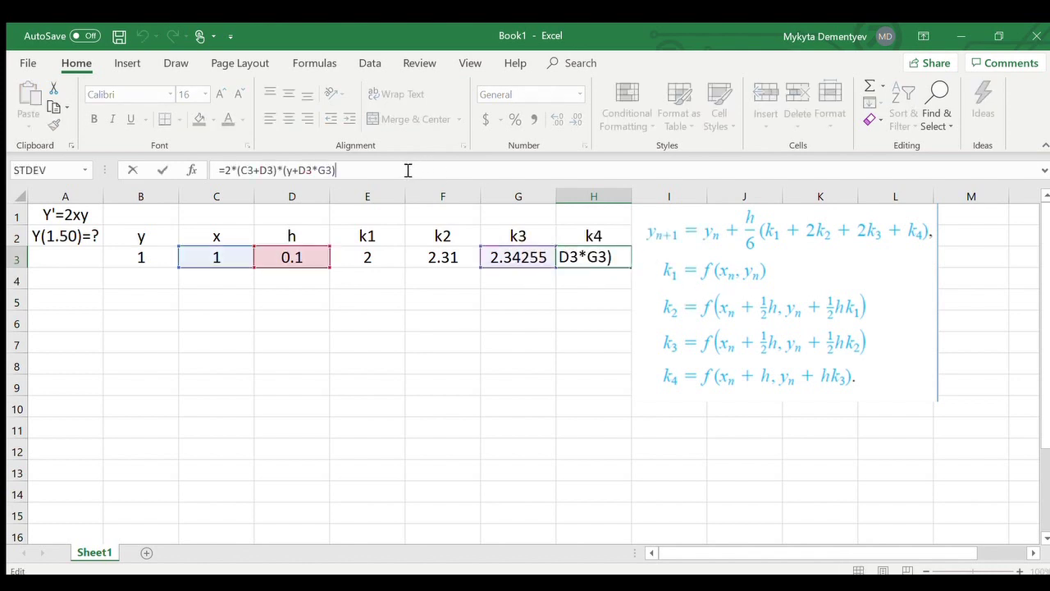
left_click(293, 170)
key("BackSpace")
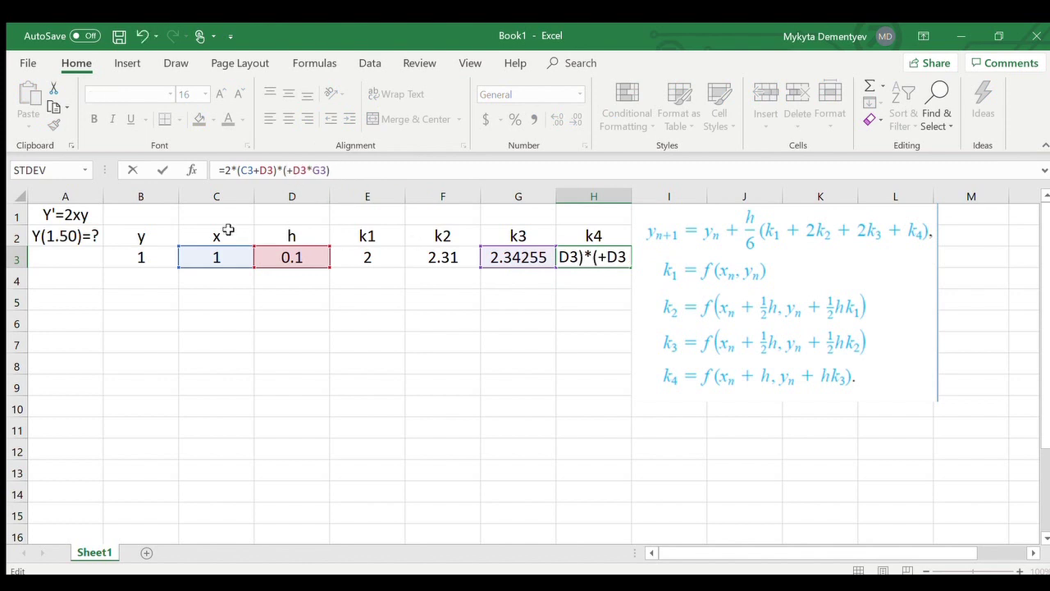
left_click(146, 257)
key("Return")
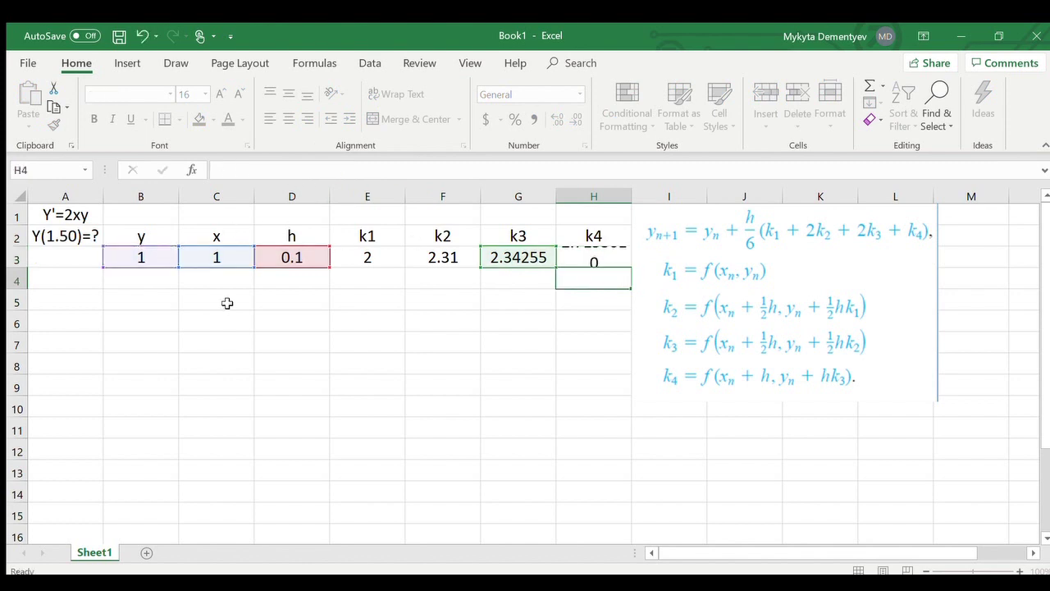
left_click(585, 361)
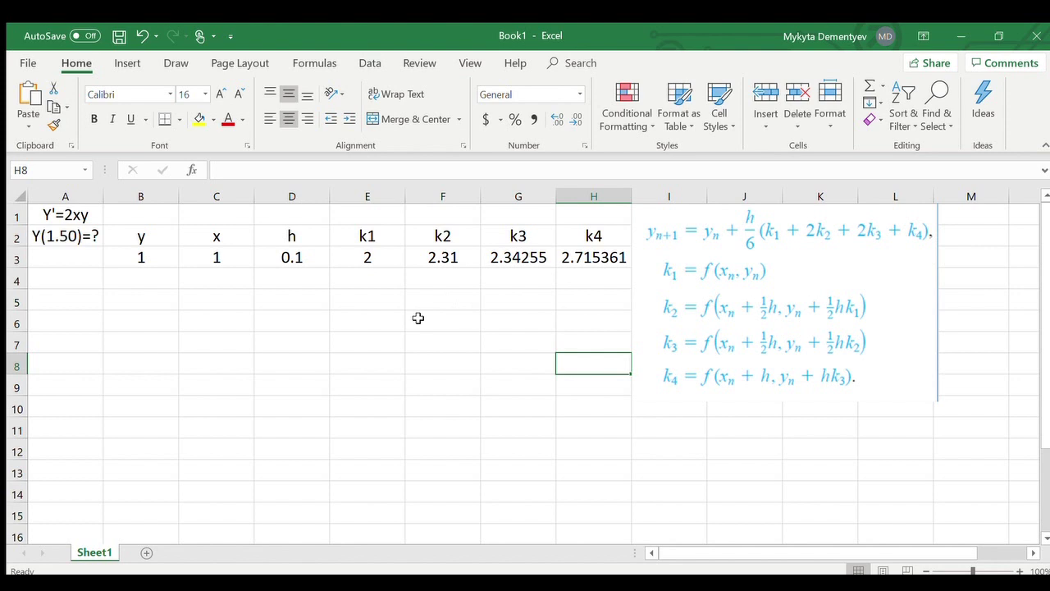
Start the next y formula in cell B4 with the previous y and the step size, =B3+D3*(.
left_click(153, 276)
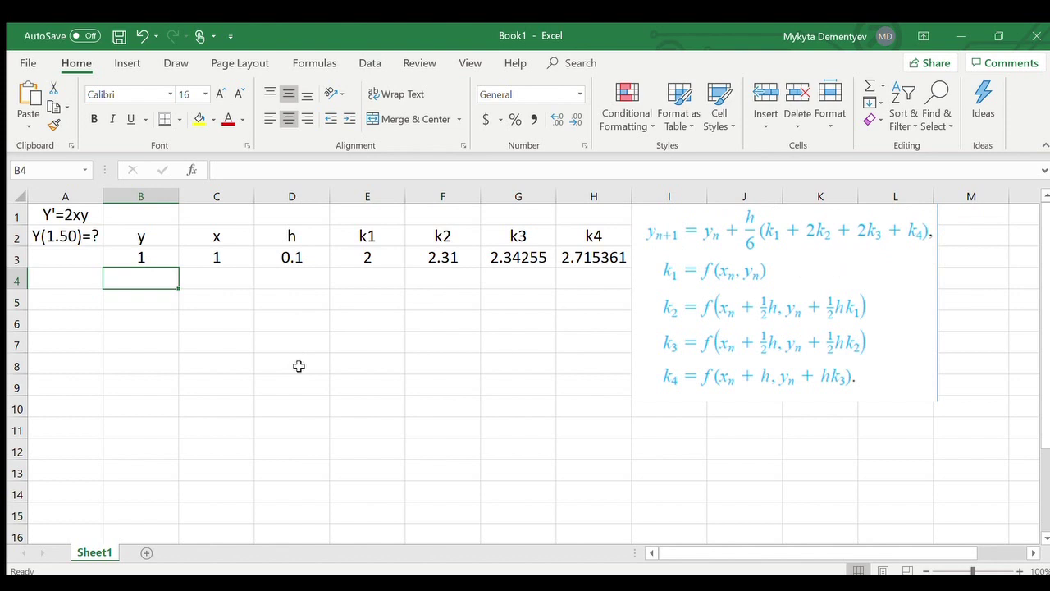
type("=")
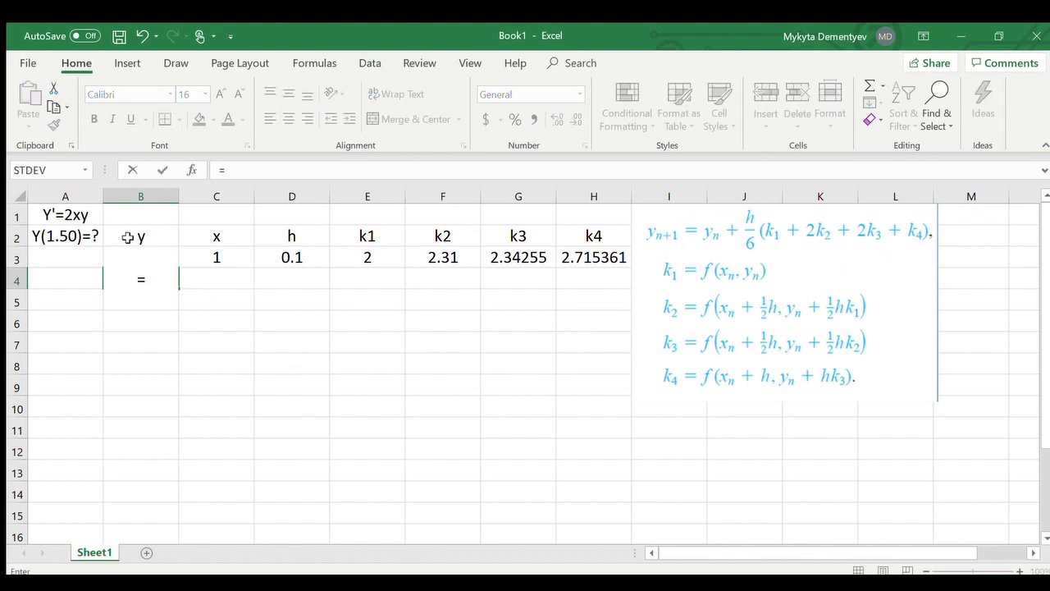
key("F2")
type("B")
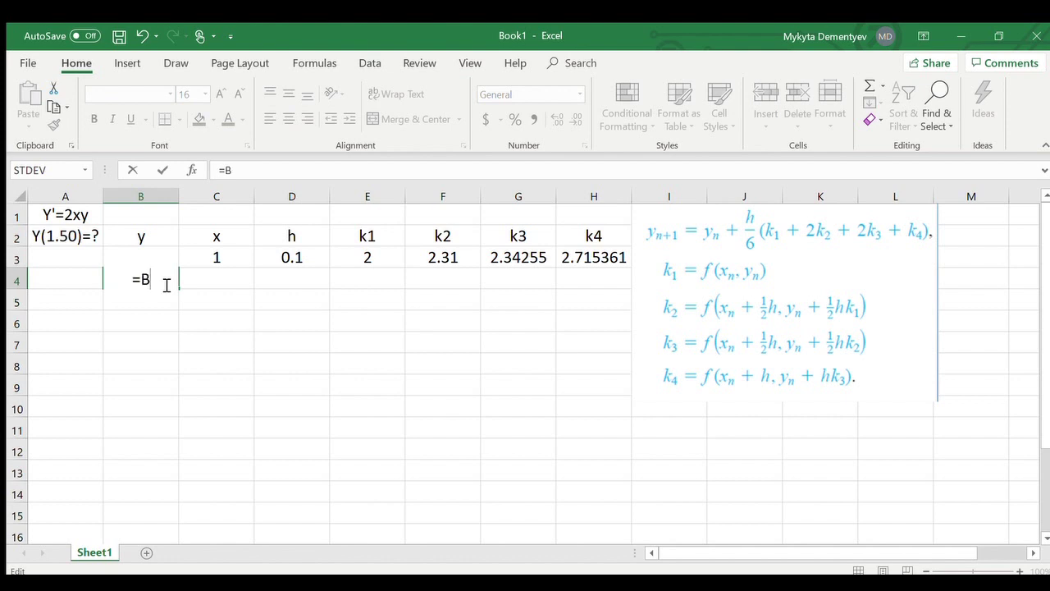
type("3+")
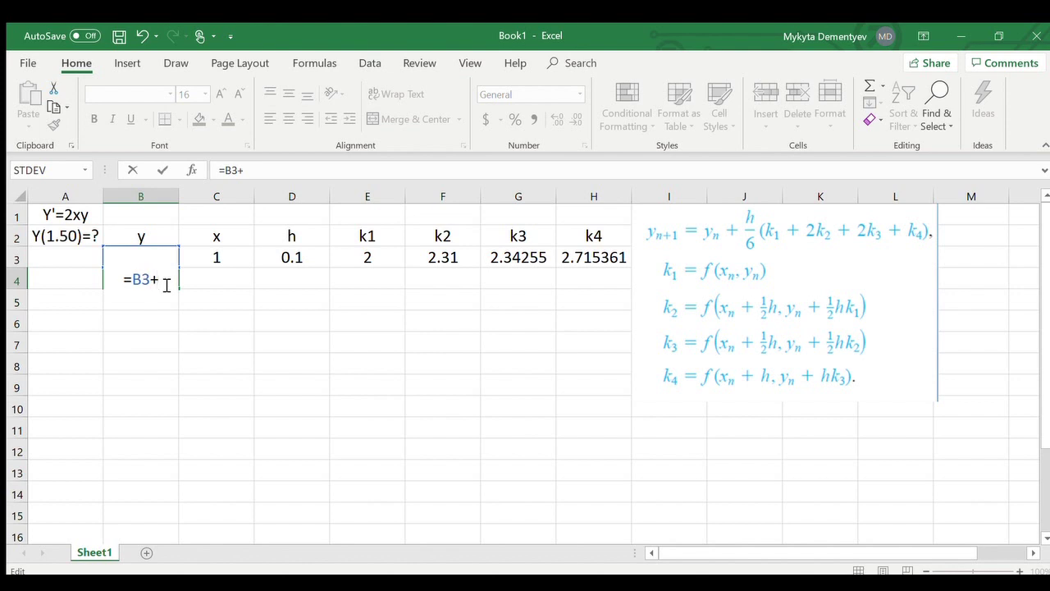
left_click(297, 259)
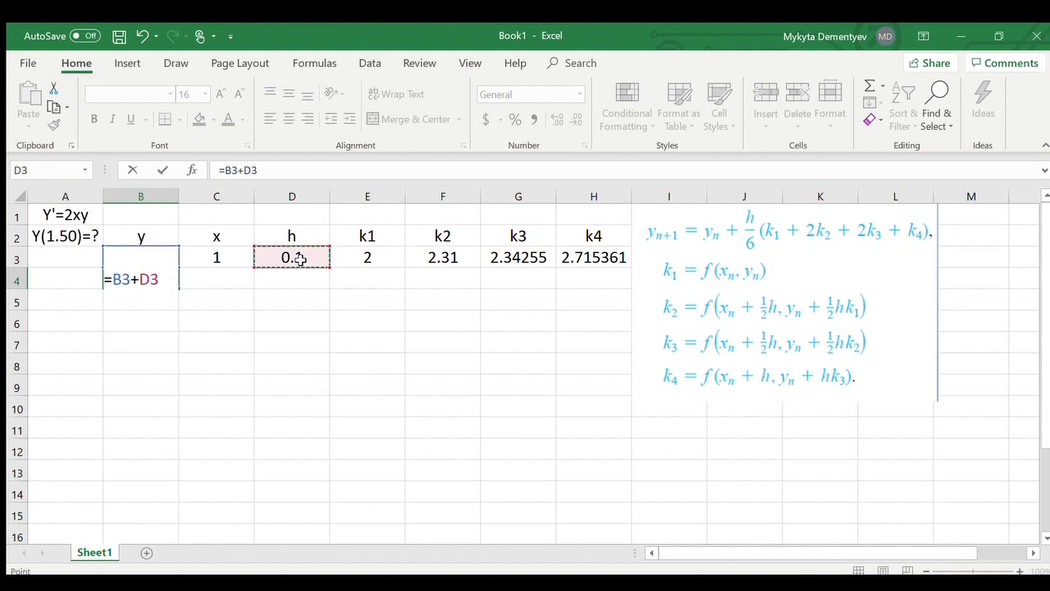
type("*")
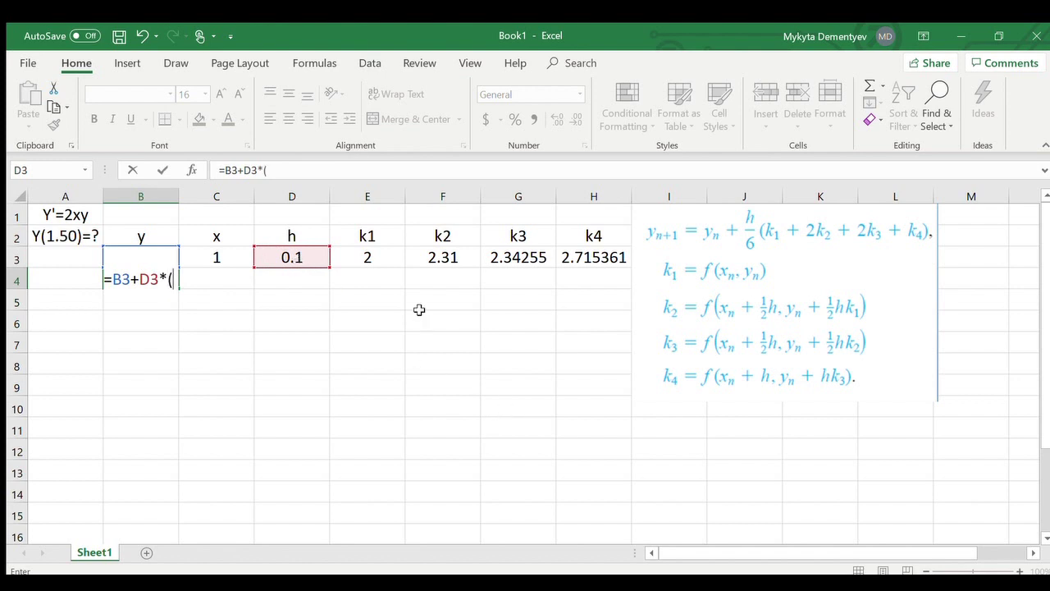
Complete the y formula in B4 with the weighted k terms as =B3+D3*(E3+2*F3+2*G3+H3)/6 and check the entered formula.
left_click(373, 258)
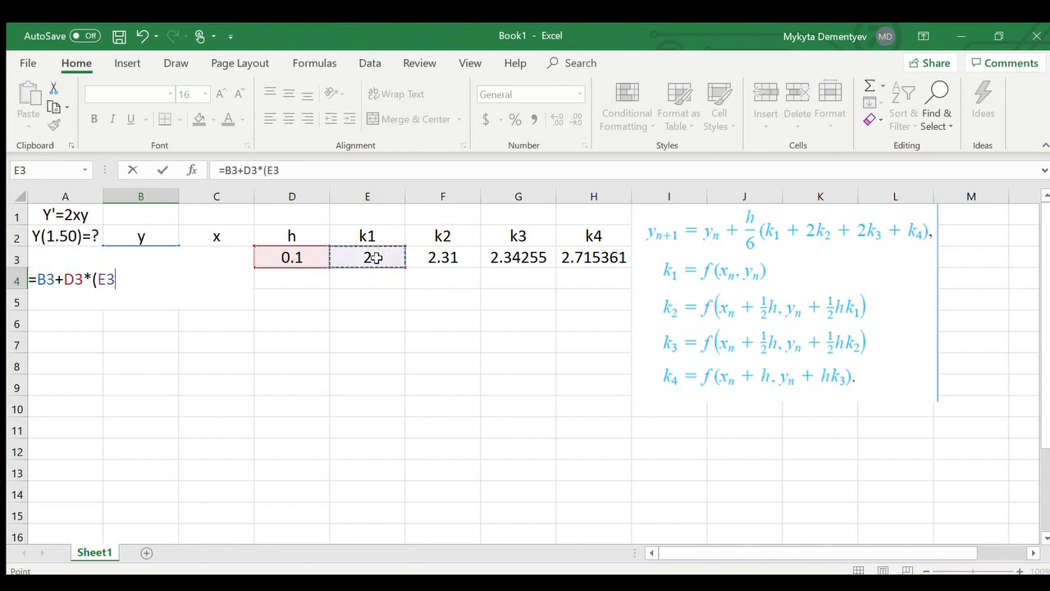
type("+2")
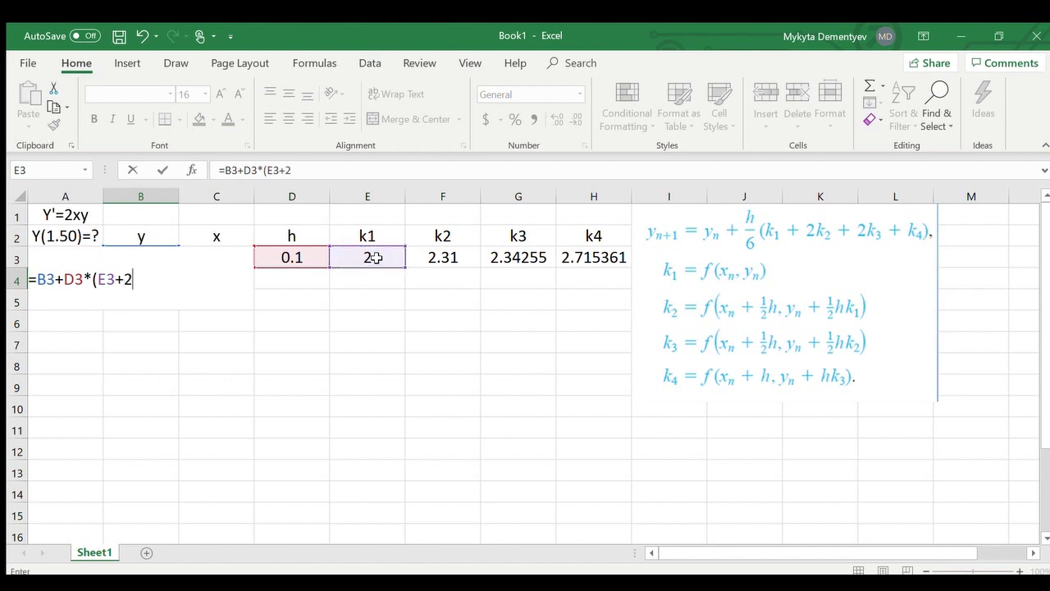
type("*")
left_click(453, 258)
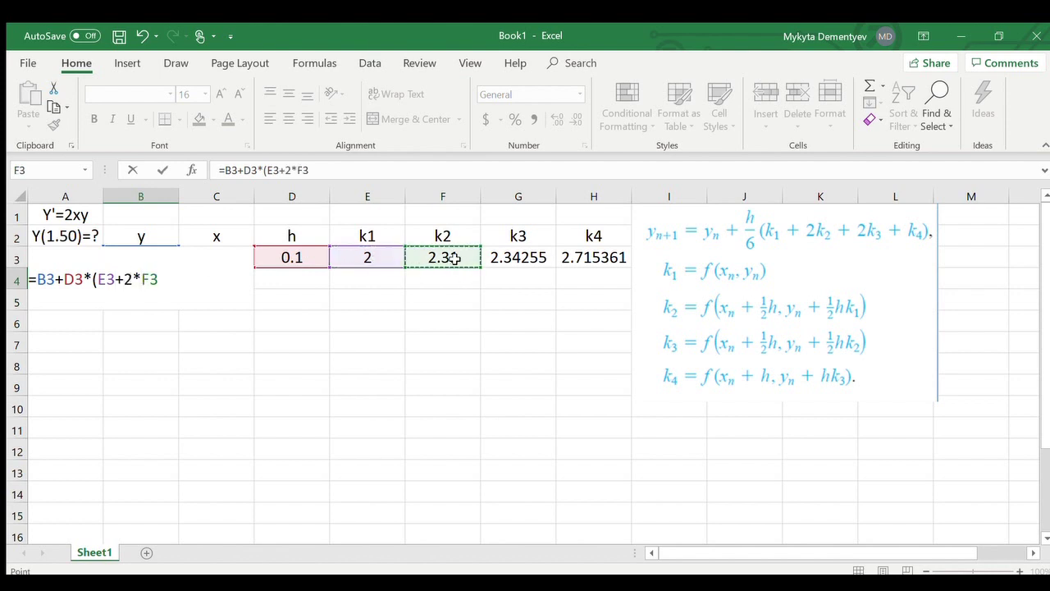
type("*F3+2")
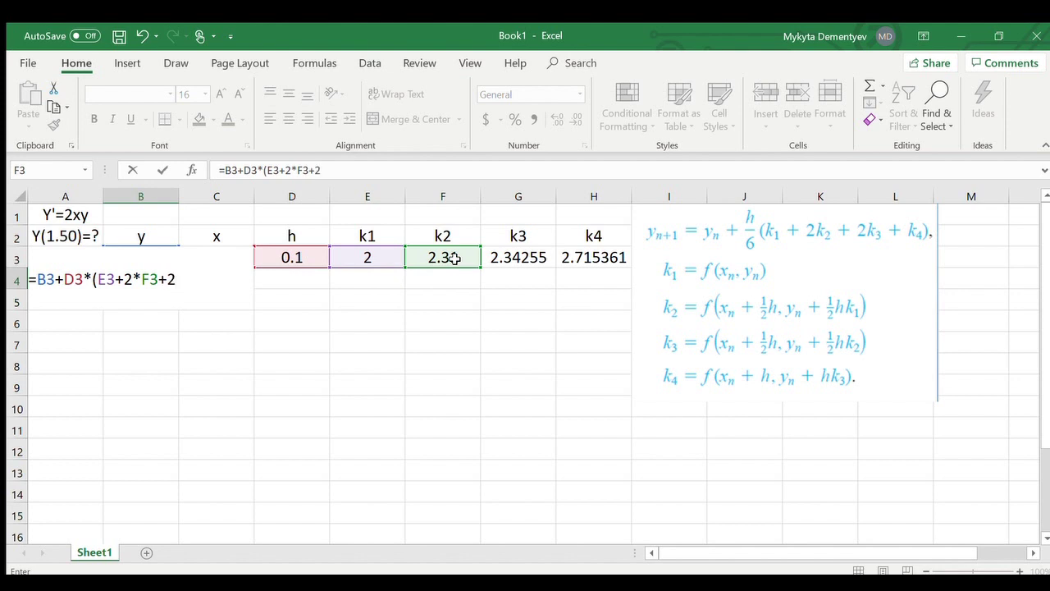
type("*")
left_click(515, 259)
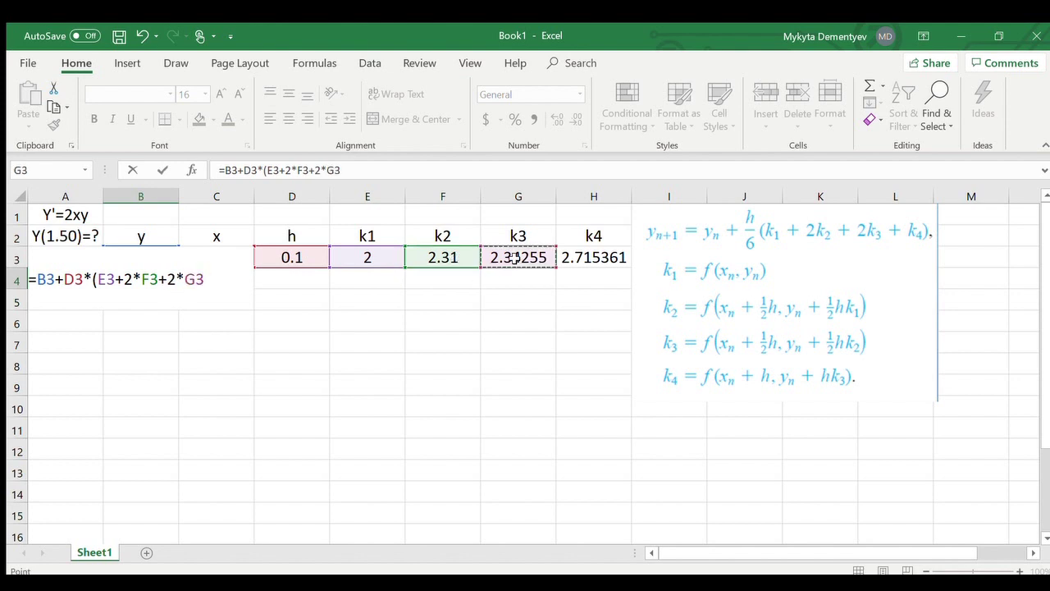
type("+")
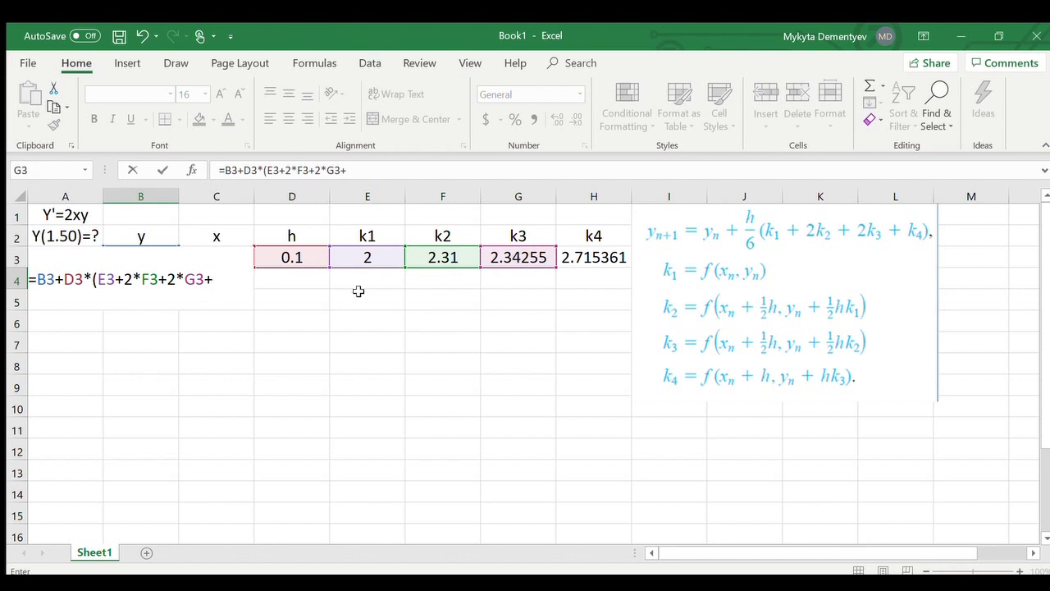
left_click(601, 257)
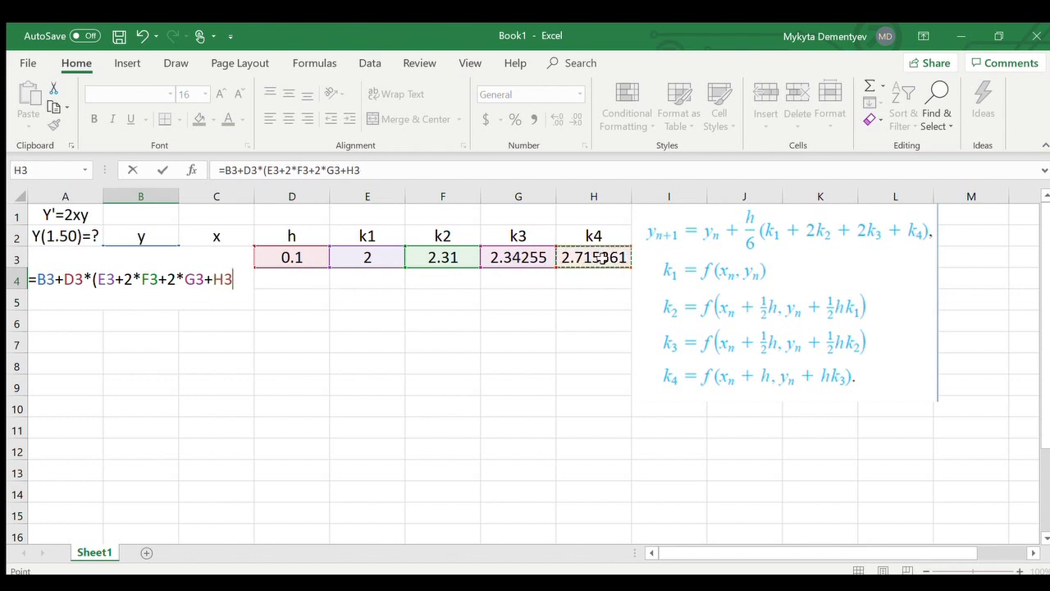
type(")/6")
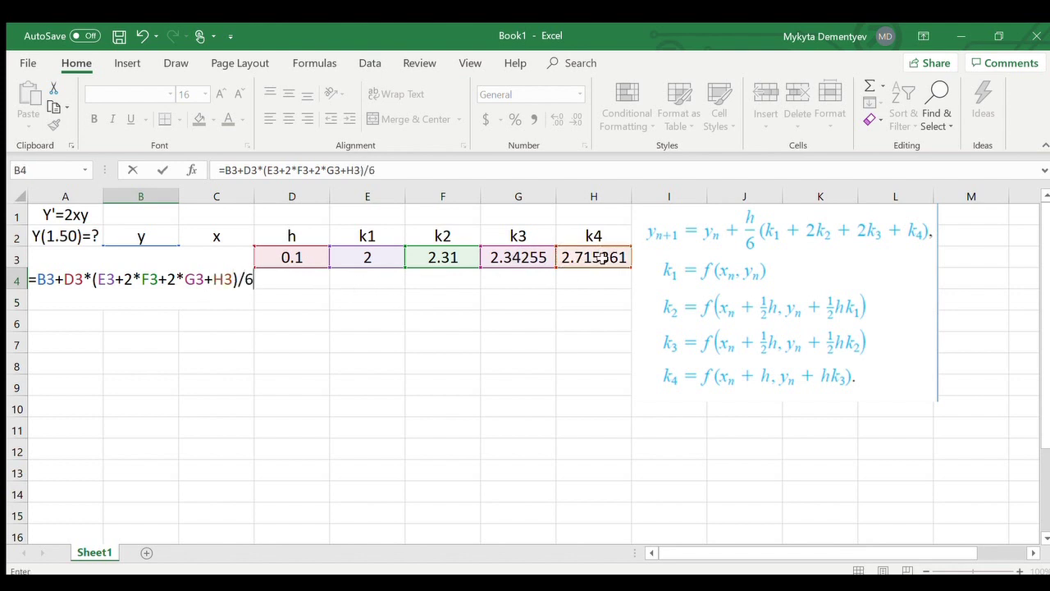
key("Return")
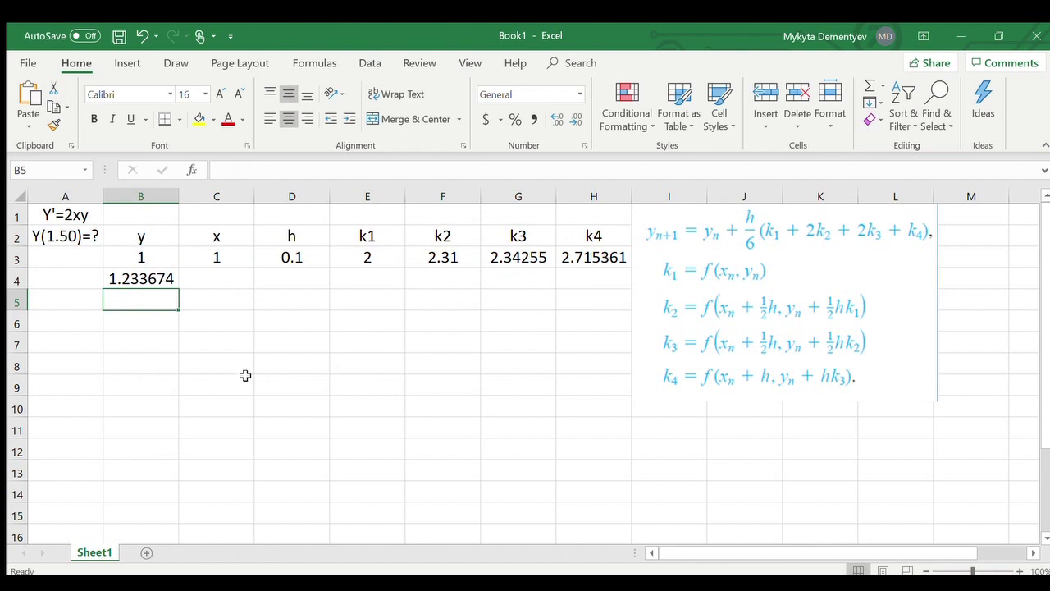
left_click(158, 279)
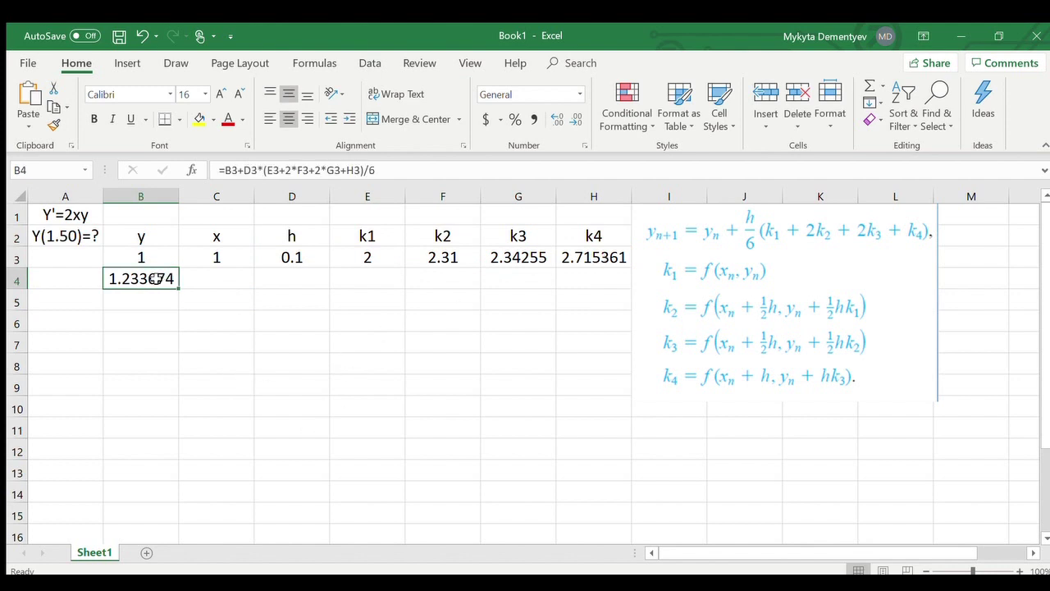
Enter the next x value in cell C4 with the formula =C3+D3.
left_click(233, 286)
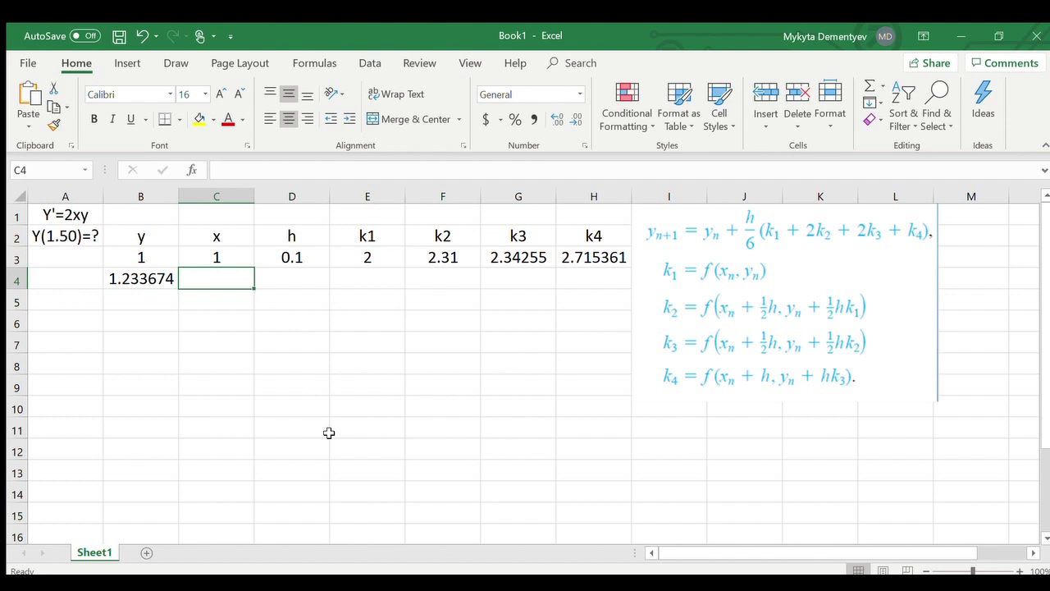
type("=")
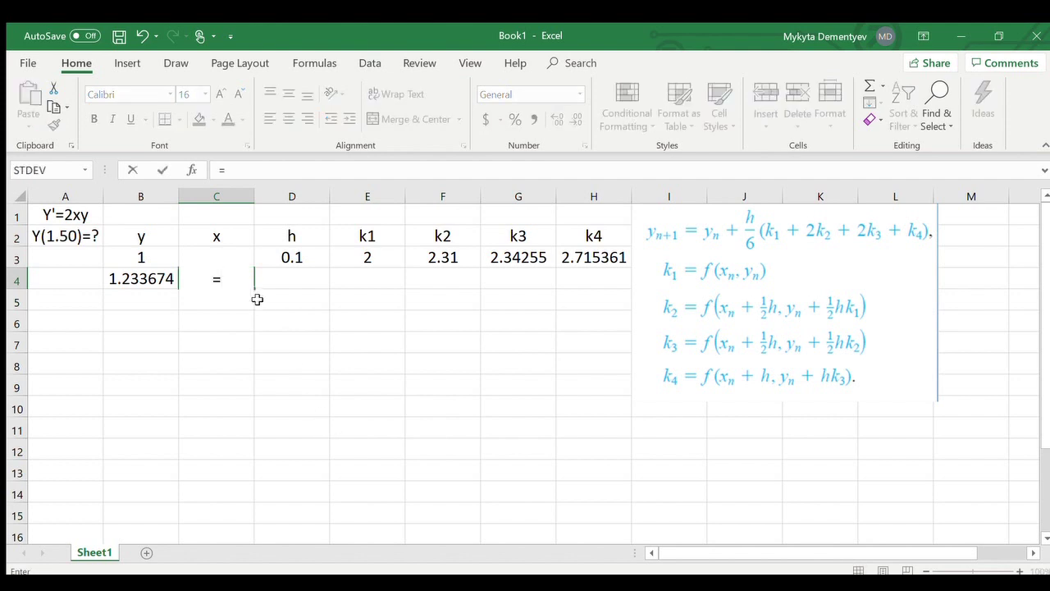
type("C3")
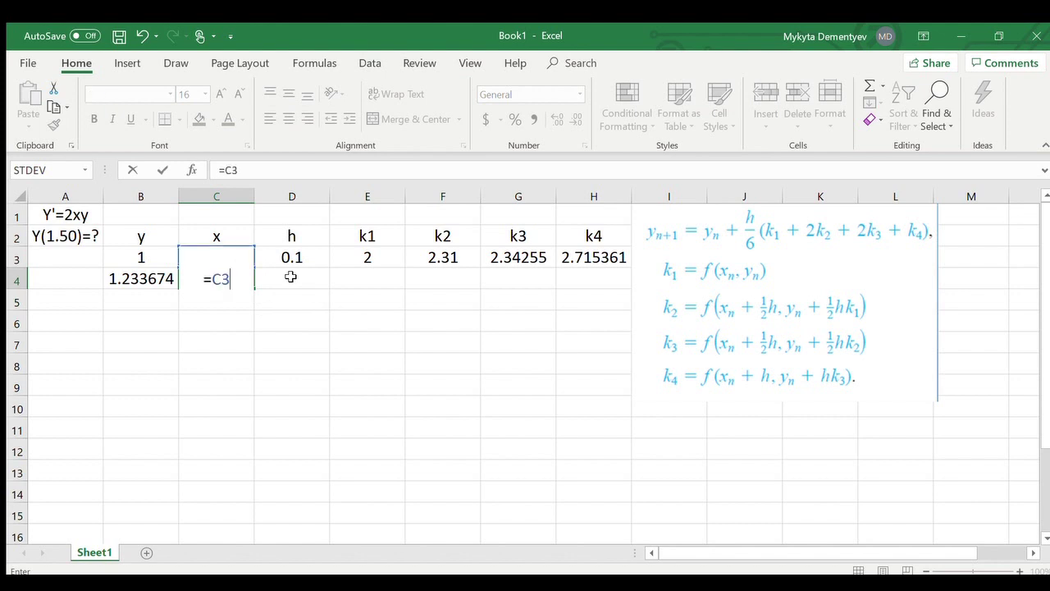
type("+")
left_click(299, 257)
key("Return")
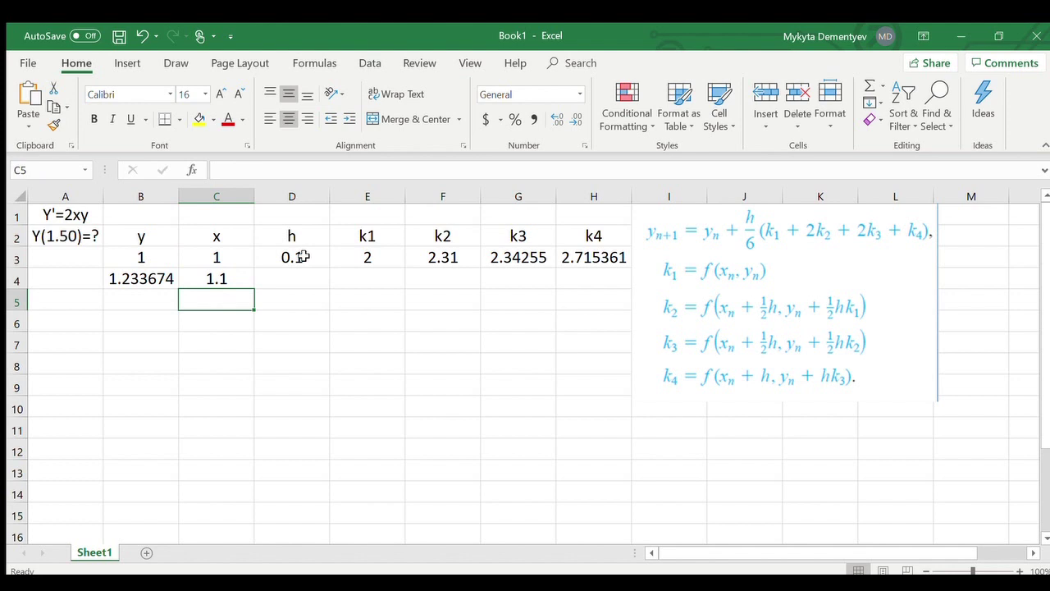
Copy the step size 0.1 from D3 into D4.
left_click(317, 279)
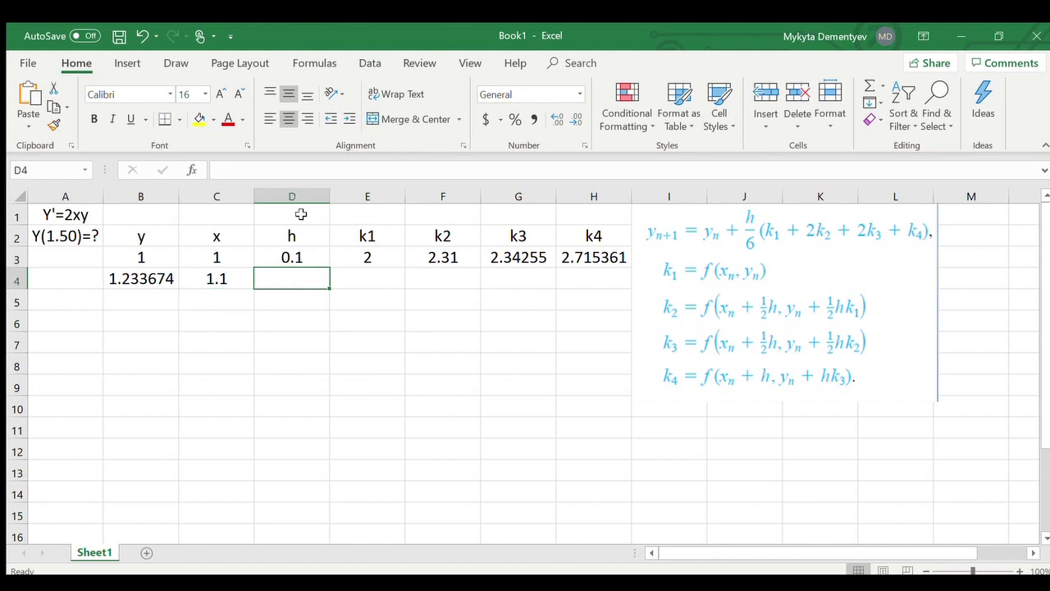
left_click(311, 259)
left_click_drag(329, 267, 320, 294)
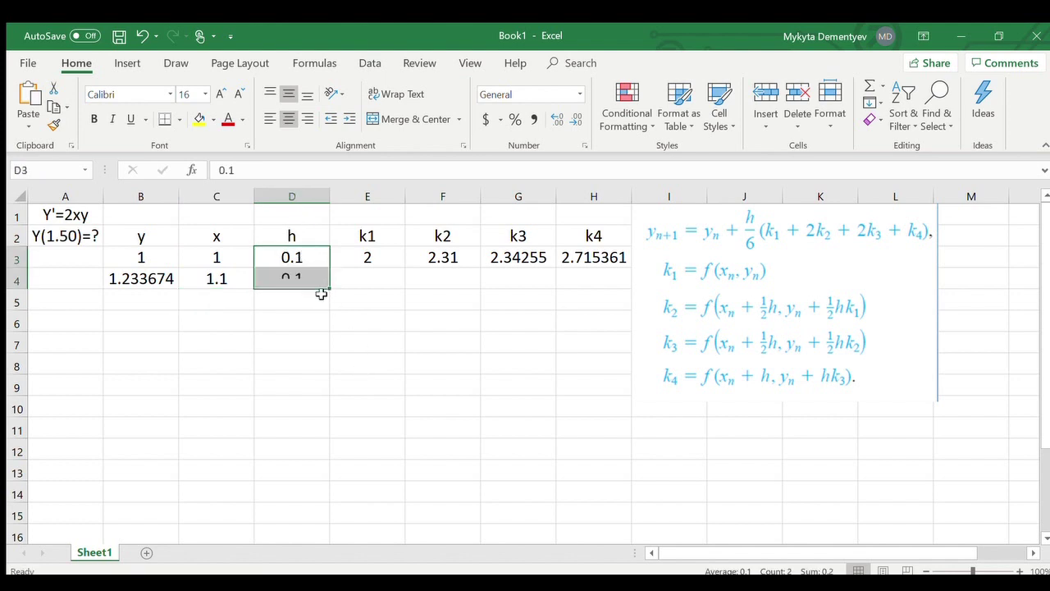
Move the formula picture clear of column H and copy the k1 to k4 formulas in E3:H3 down to row 4.
left_click(376, 262)
left_click(387, 282)
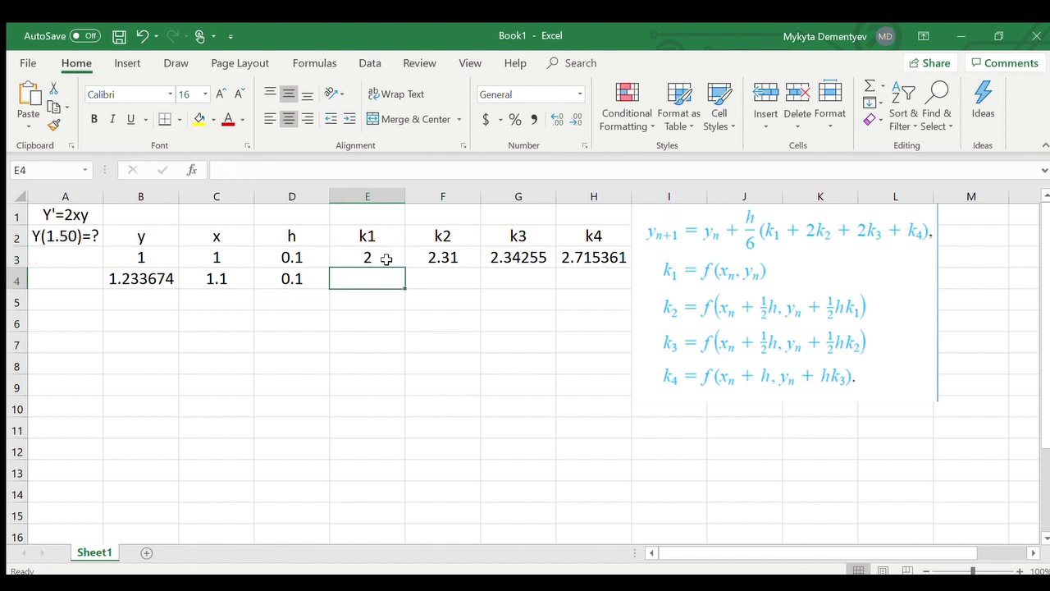
left_click_drag(386, 259, 596, 258)
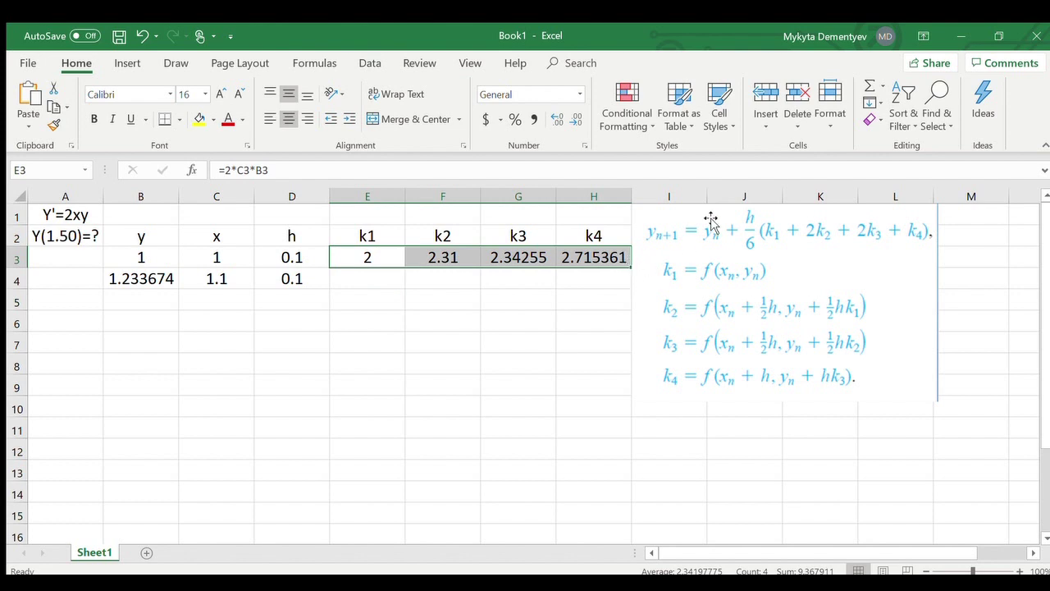
left_click_drag(711, 223, 749, 224)
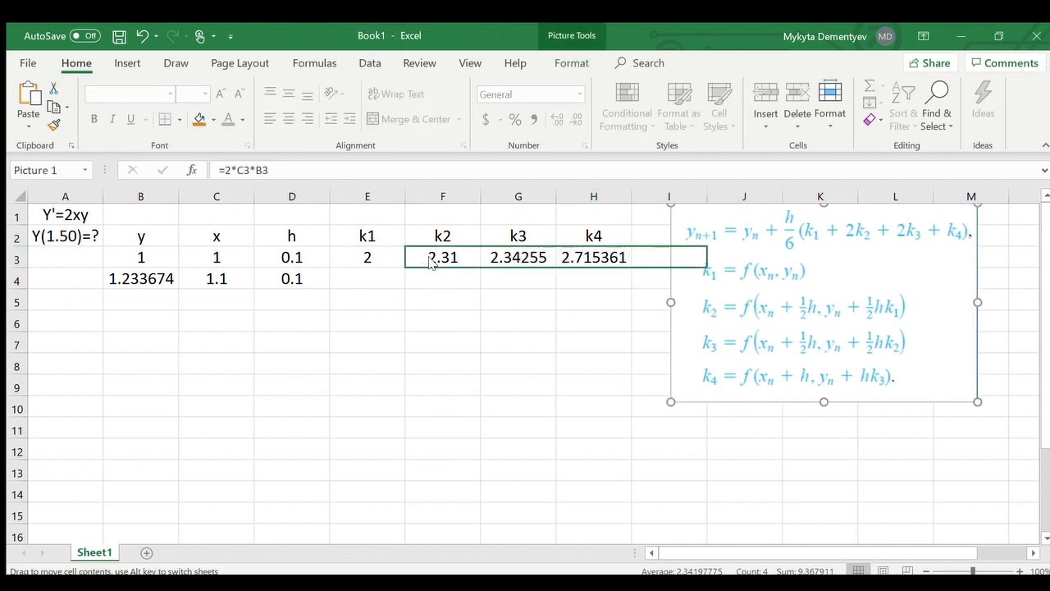
left_click_drag(432, 261, 365, 262)
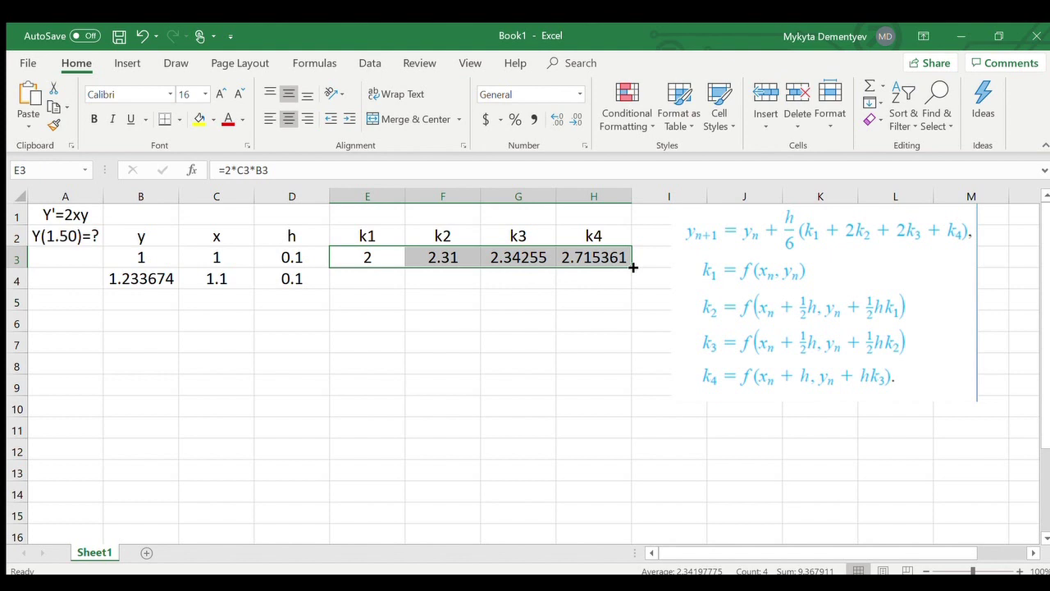
left_click_drag(634, 267, 629, 281)
left_click(444, 388)
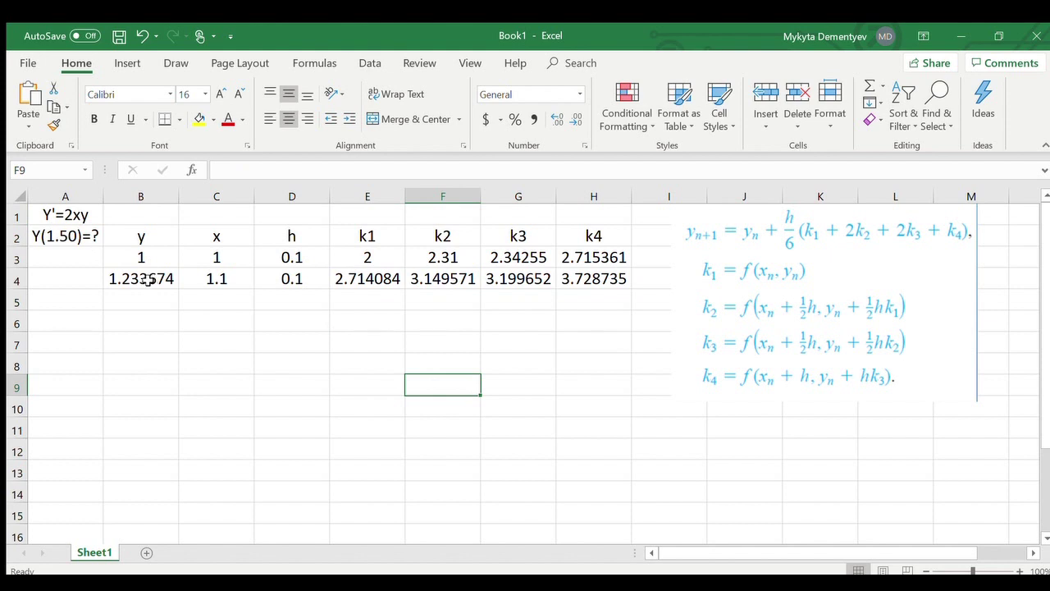
Extend row 4 from B4:H4 down through row 8, keeping h at 0.1 in every row and leaving D9 empty.
left_click_drag(131, 279, 617, 374)
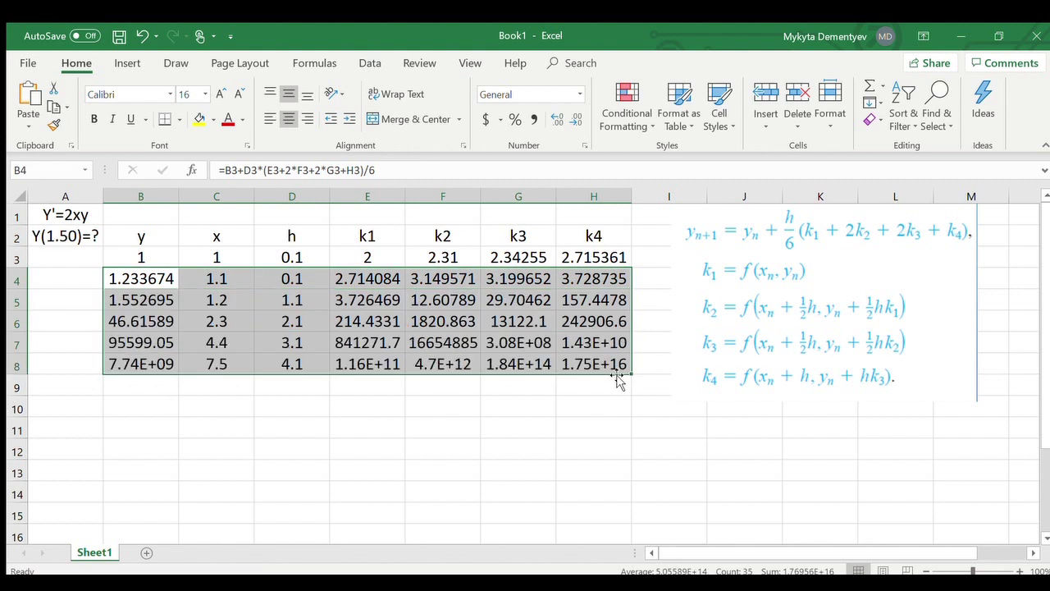
left_click(239, 324)
left_click(303, 281)
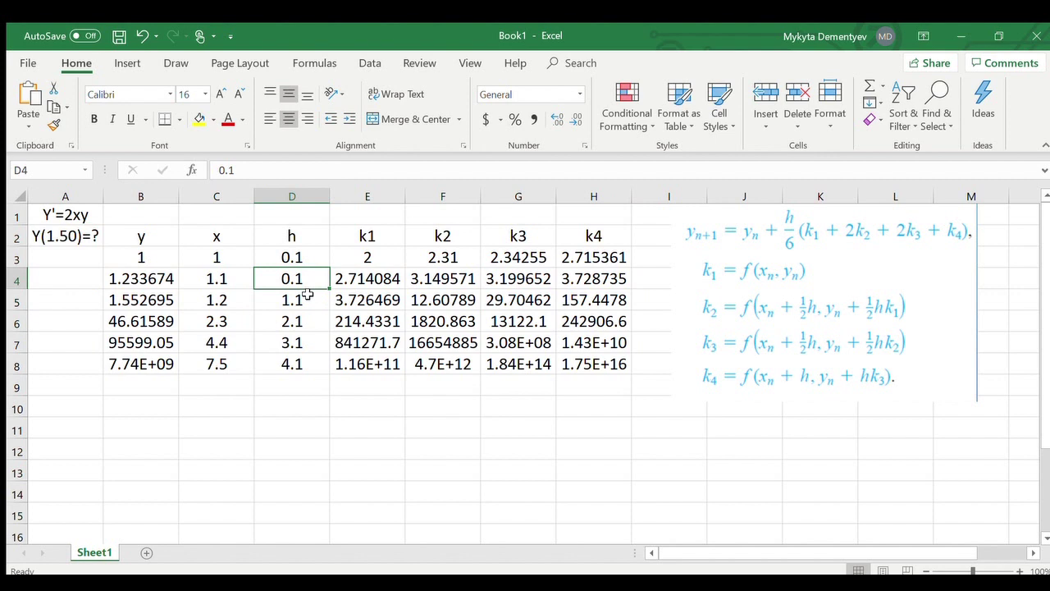
left_click_drag(331, 293, 320, 384)
left_click(319, 385)
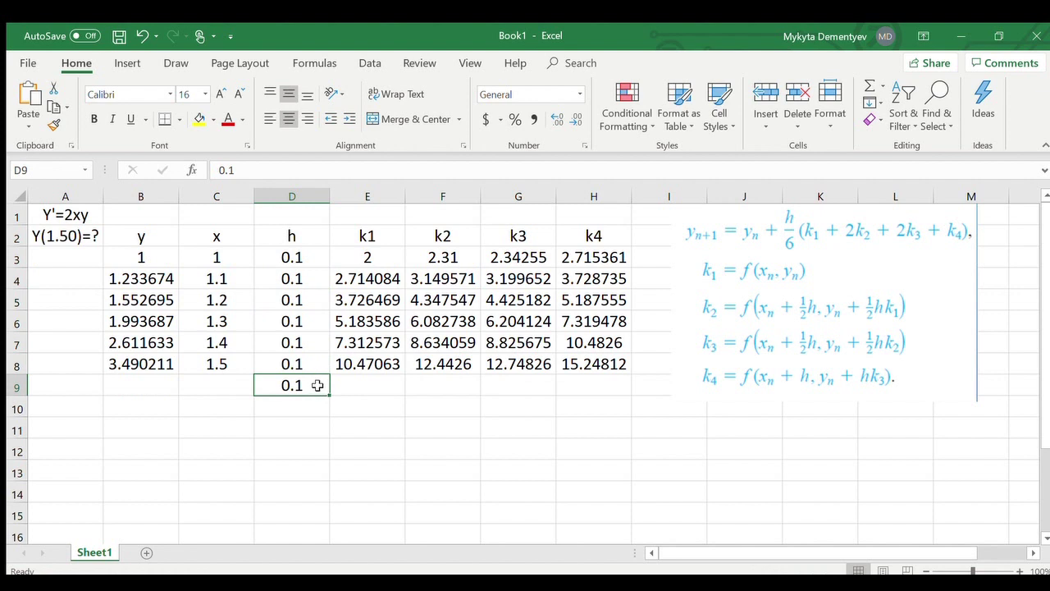
key("Delete")
left_click(318, 425)
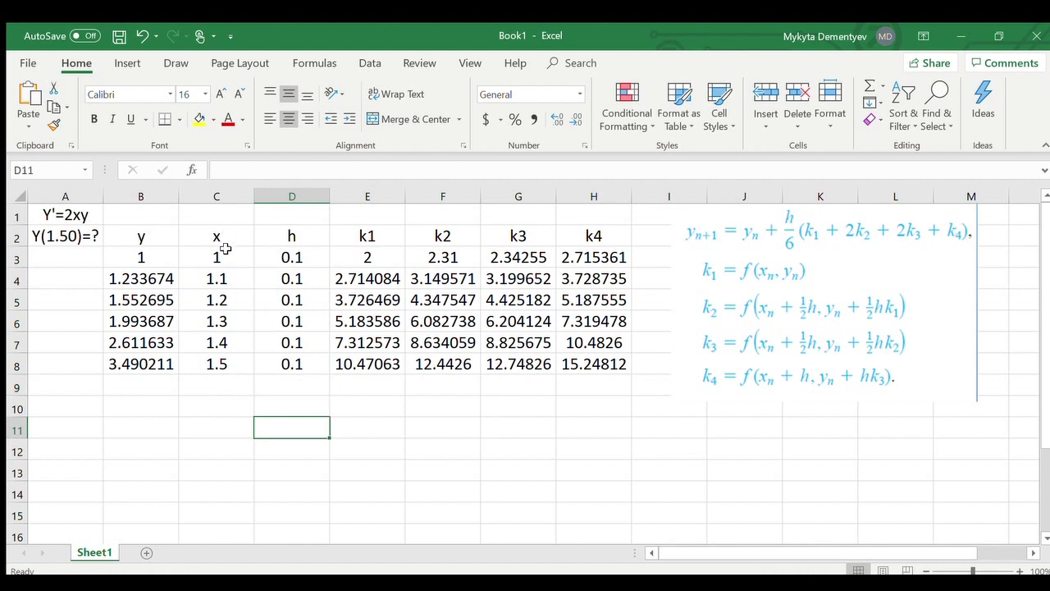
Check the final x and y cells in row 8 and move the formula picture past column J.
left_click(232, 366)
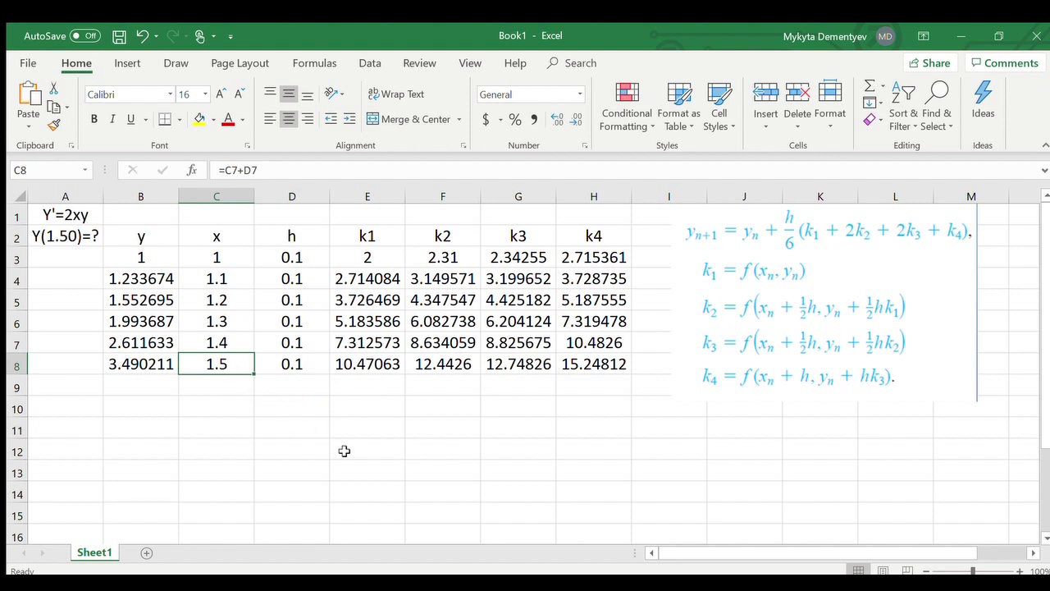
left_click(146, 364)
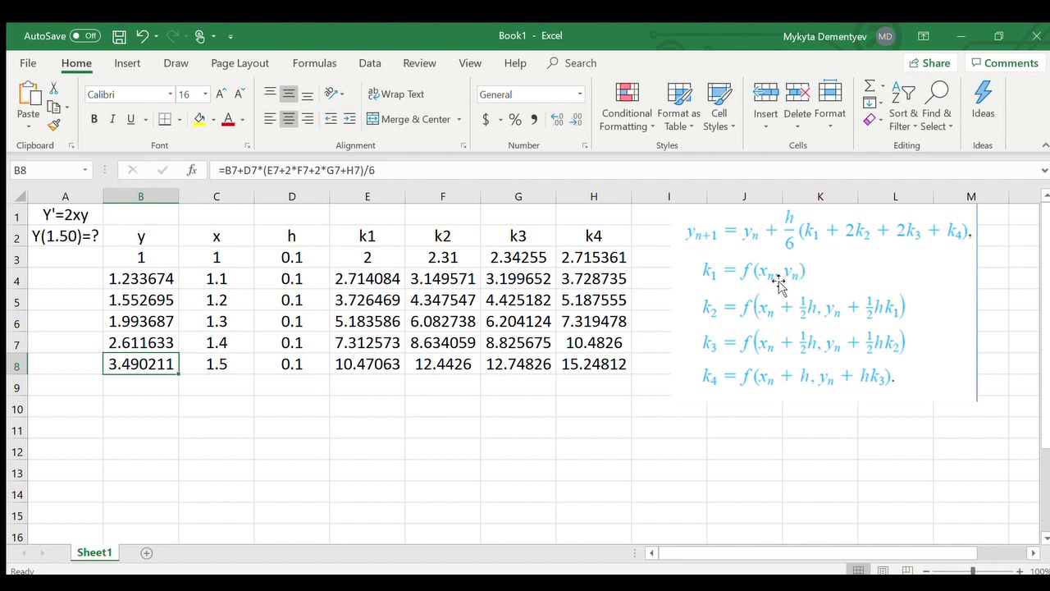
left_click_drag(778, 283, 956, 285)
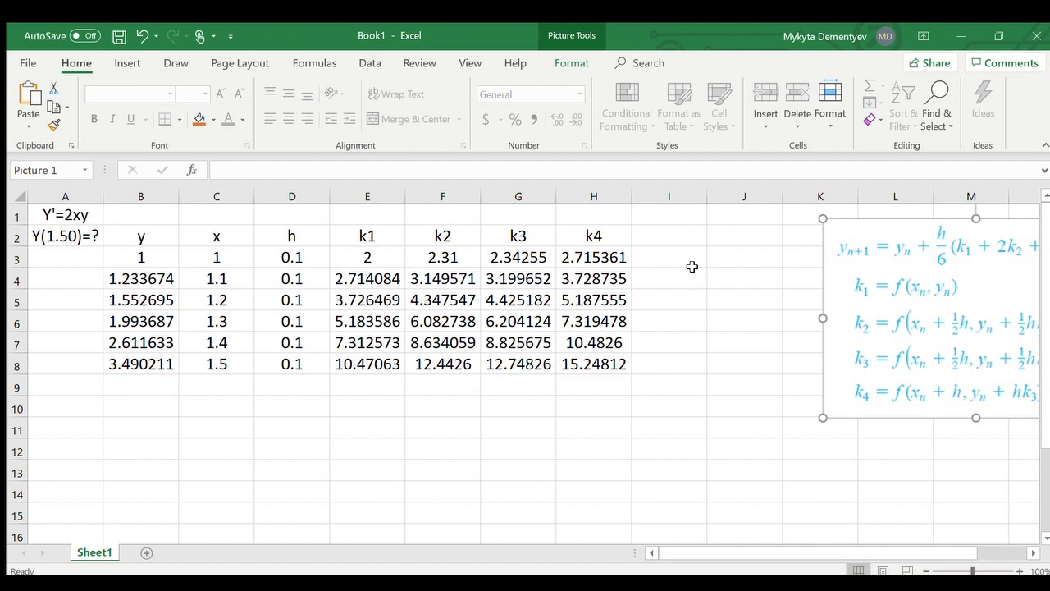
left_click(88, 214)
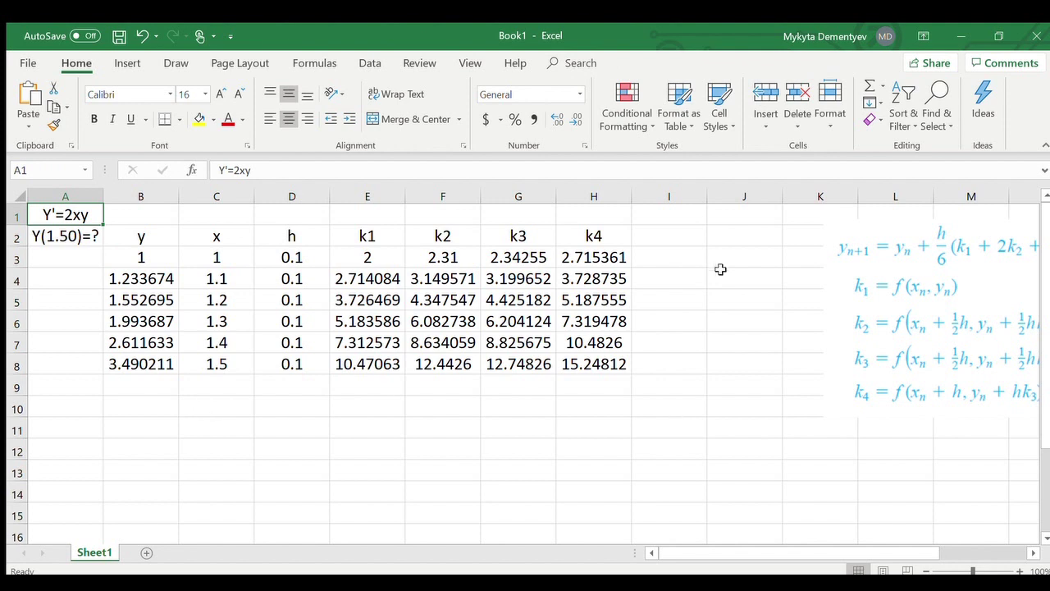
Enter the exact solution Y=E^(X^2-1) as text in cell I1.
left_click(670, 213)
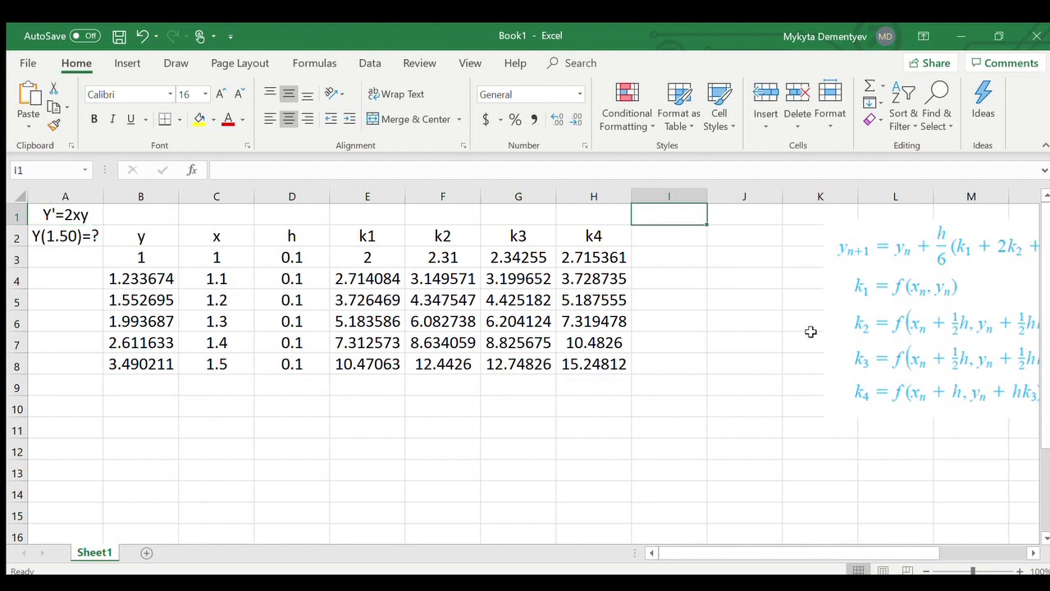
type("Y=")
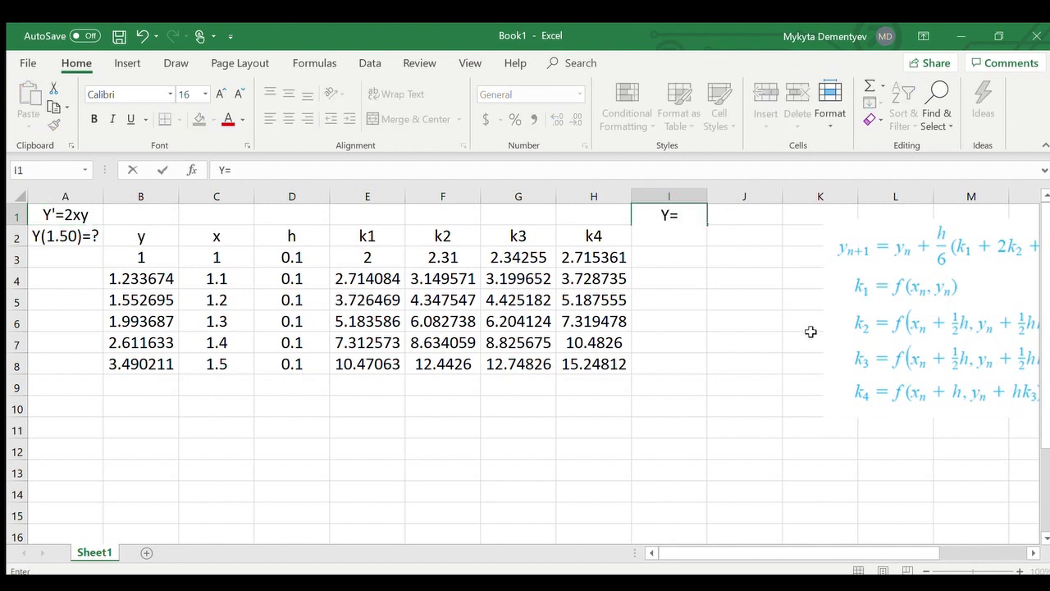
type("E^X^2")
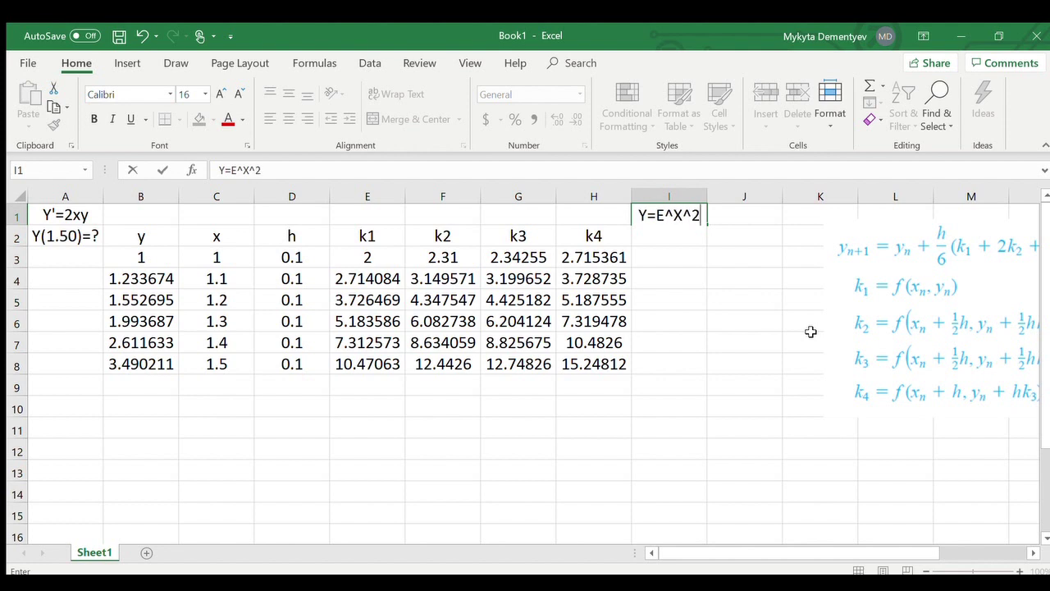
key("Left")
key("Left")
key("Left")
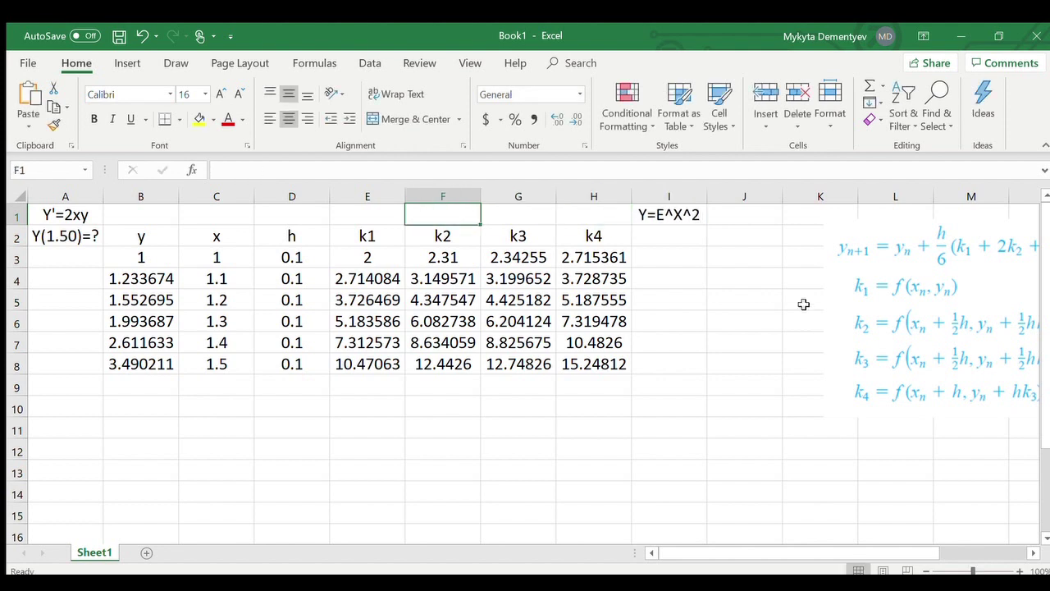
left_click(683, 215)
left_click(243, 170)
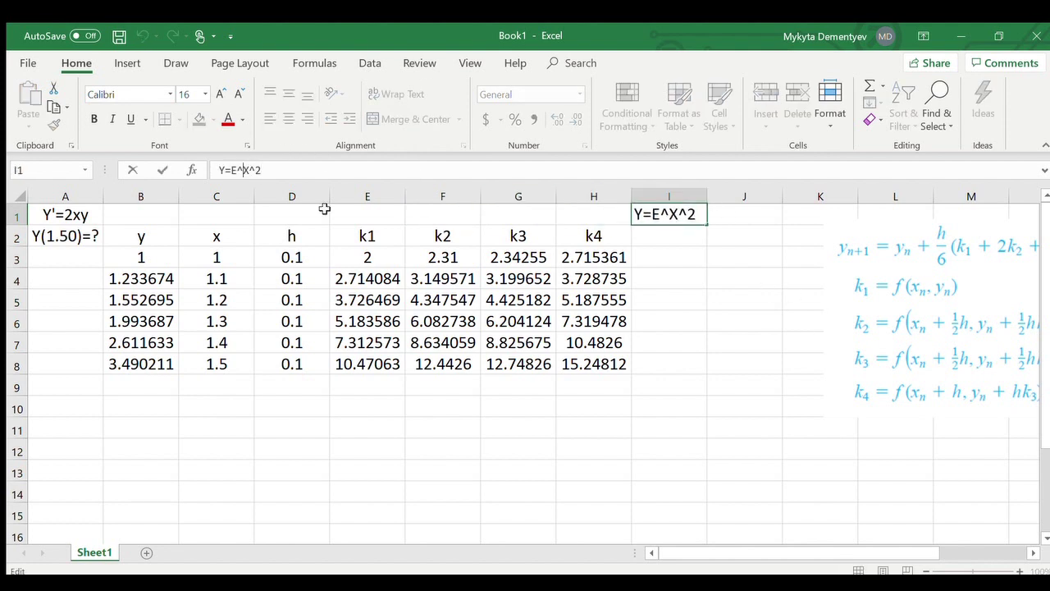
type("(X^2-1")
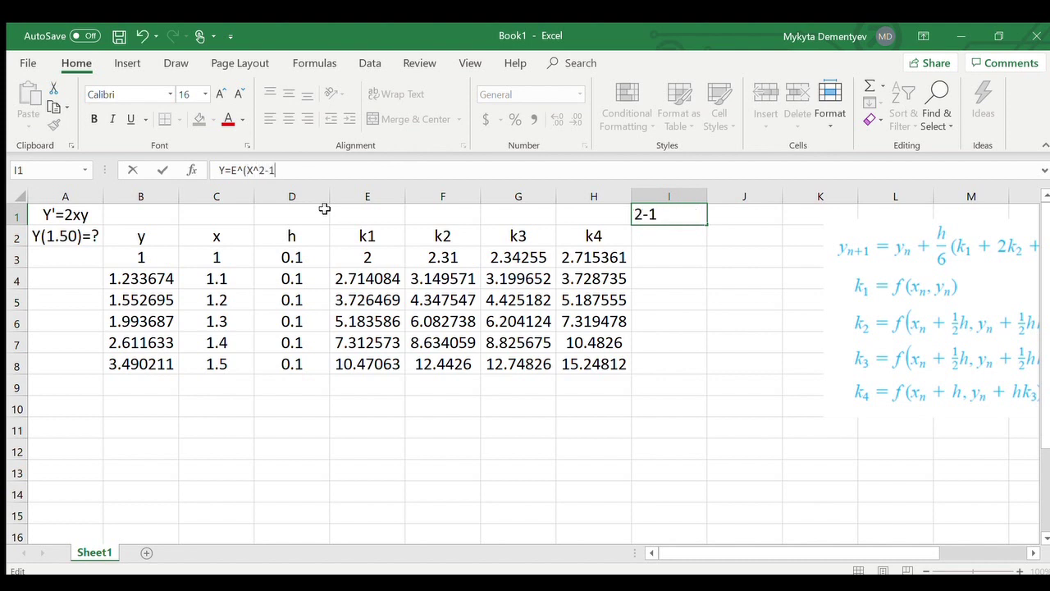
type(")")
left_click(689, 237)
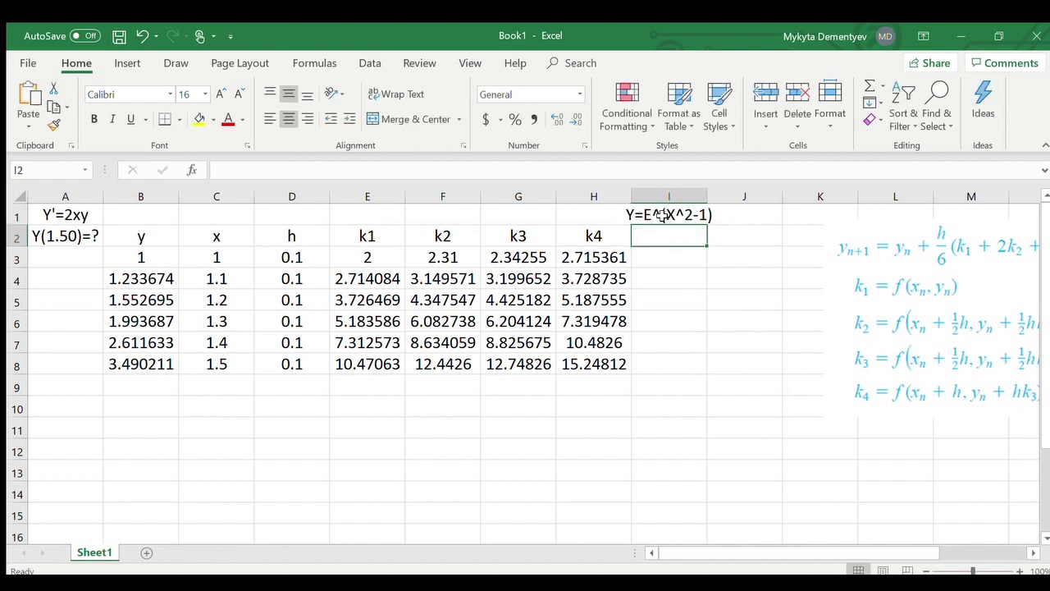
left_click(674, 446)
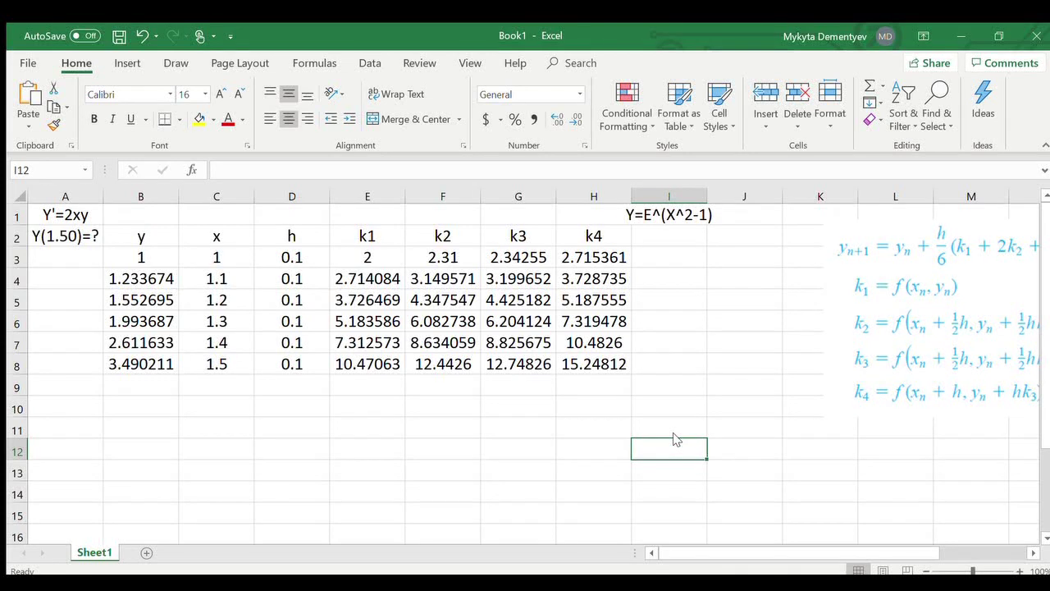
Enter the exact-solution formula =EXP(C3^2-1) in cell I3 and compare its result with the y value in B3.
left_click(669, 258)
type("=")
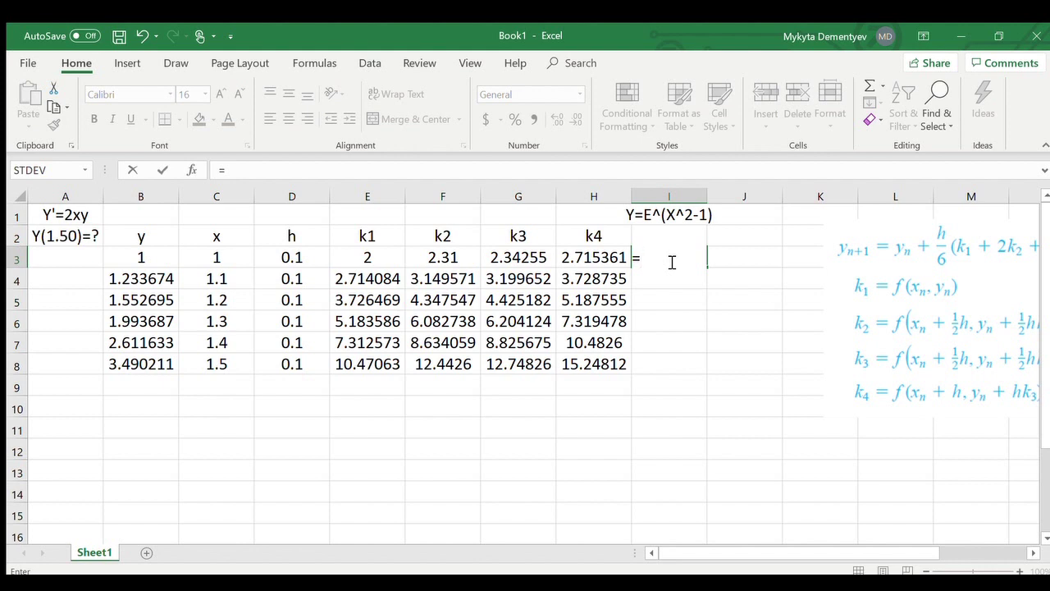
type("Exp(")
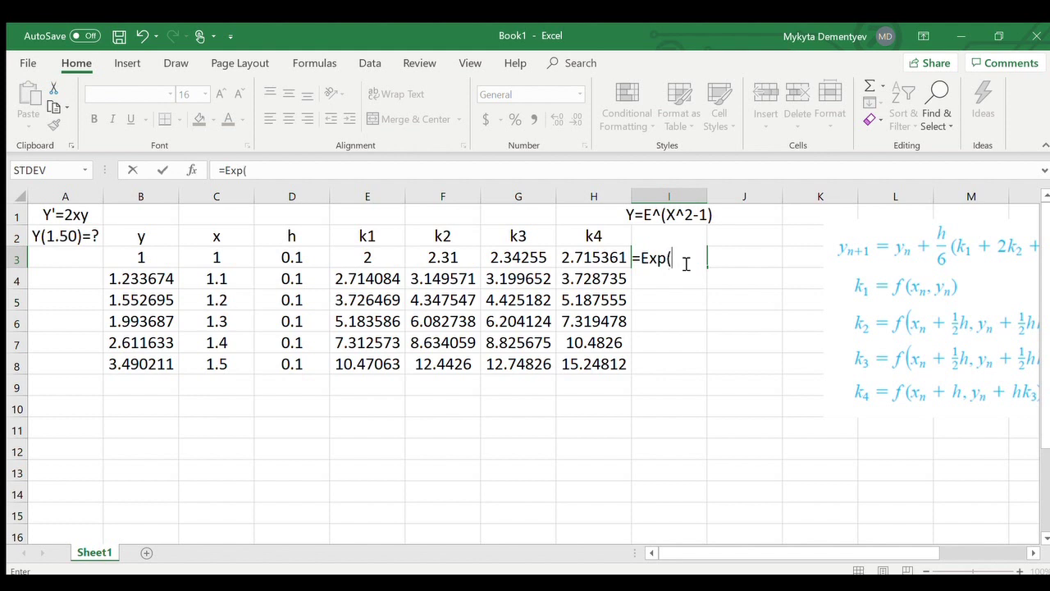
left_click(205, 258)
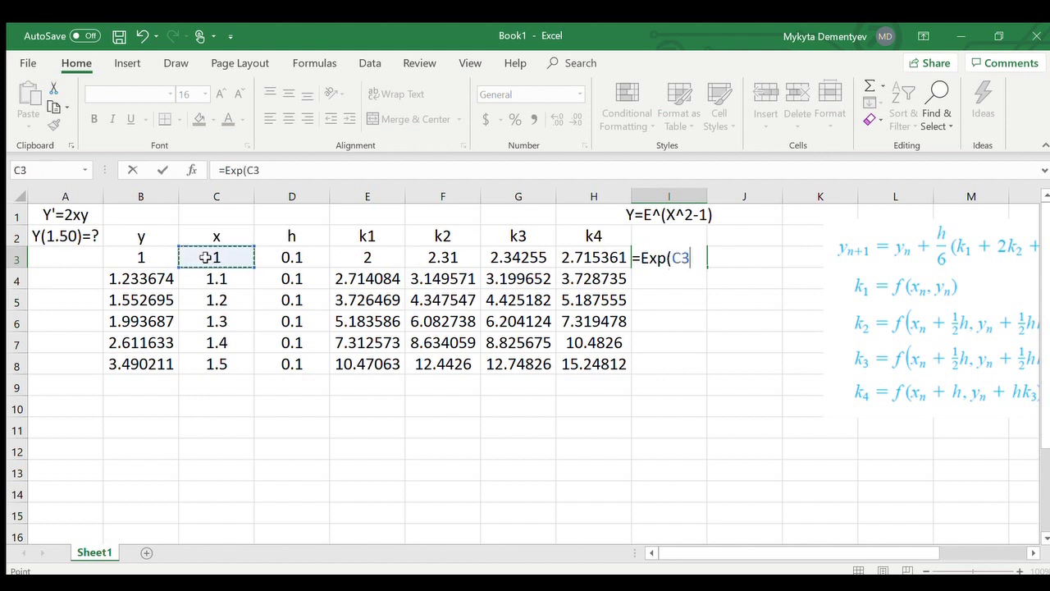
type("^2")
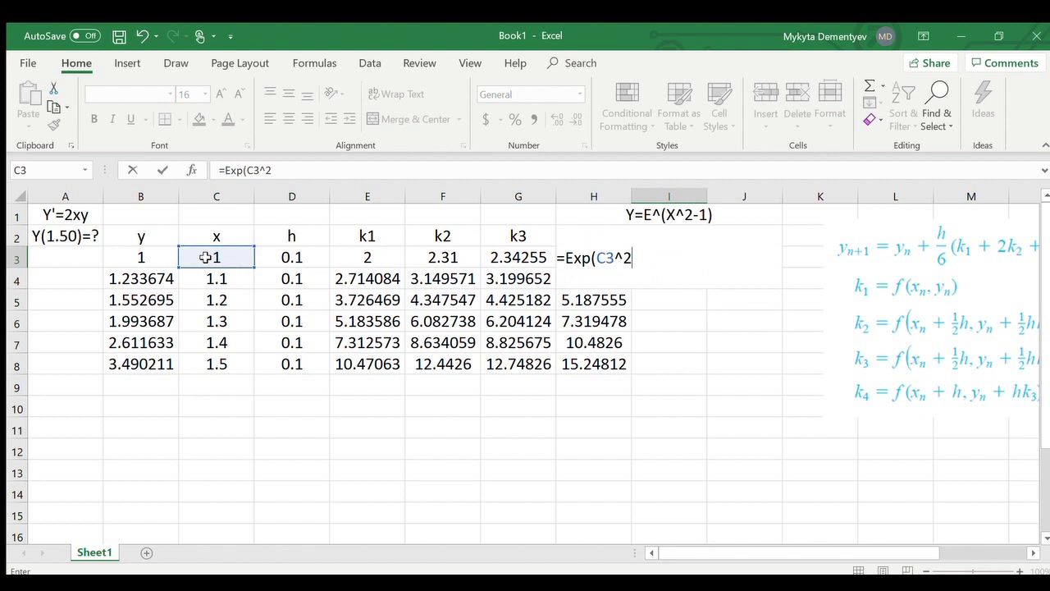
type("-1)")
key("Return")
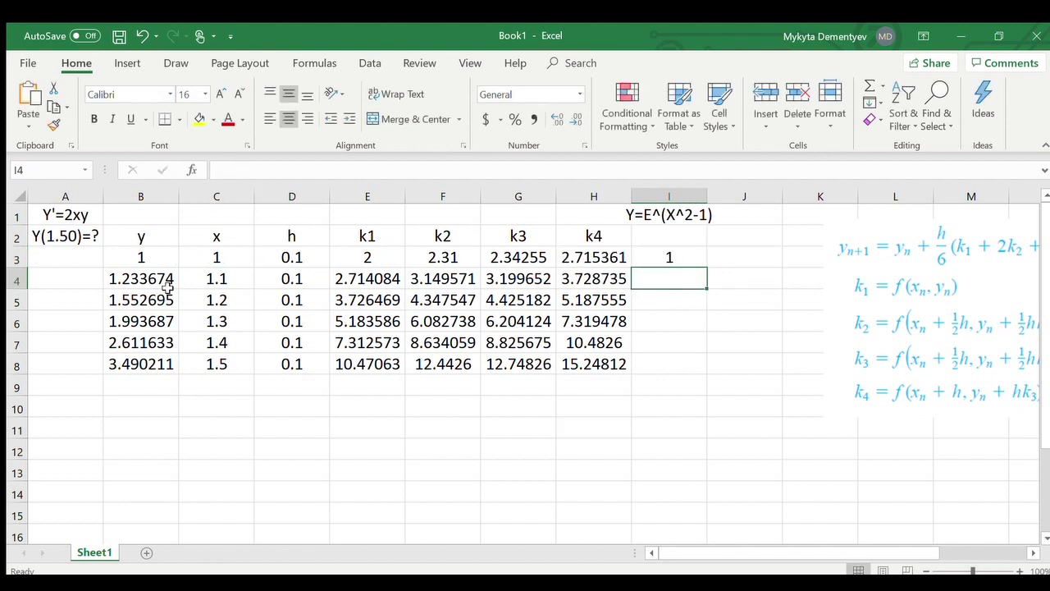
left_click(142, 258)
left_click(682, 262)
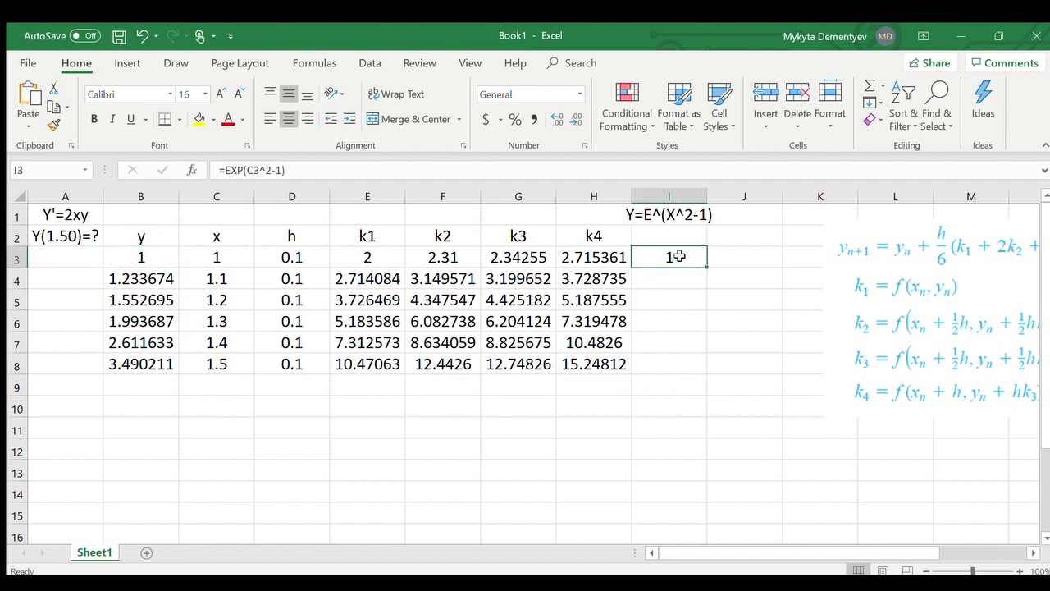
Label the exact-solution column Y(Exact) in cell I2.
left_click(673, 240)
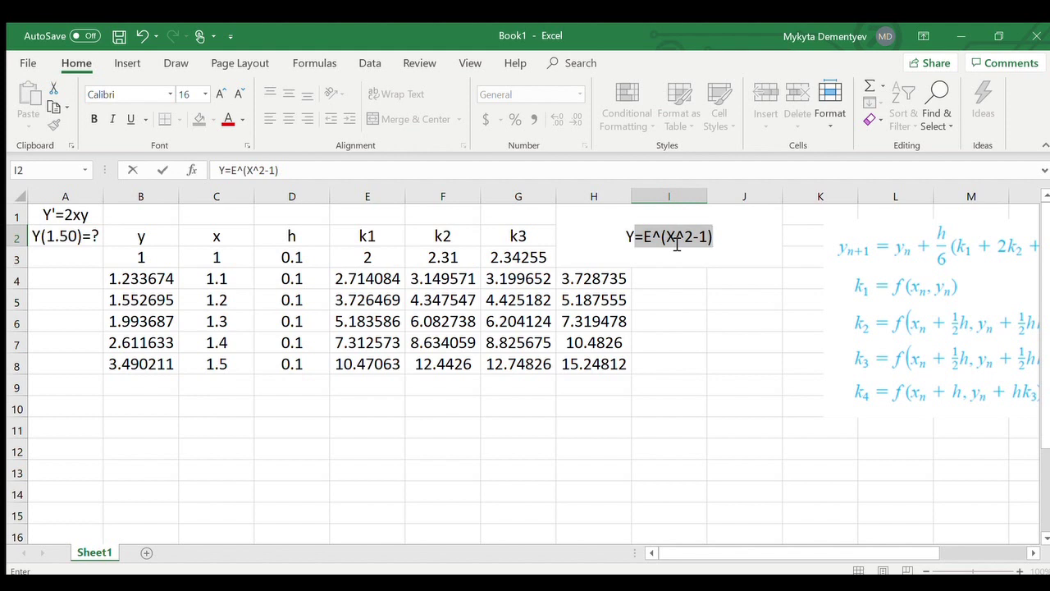
type("(Exact")
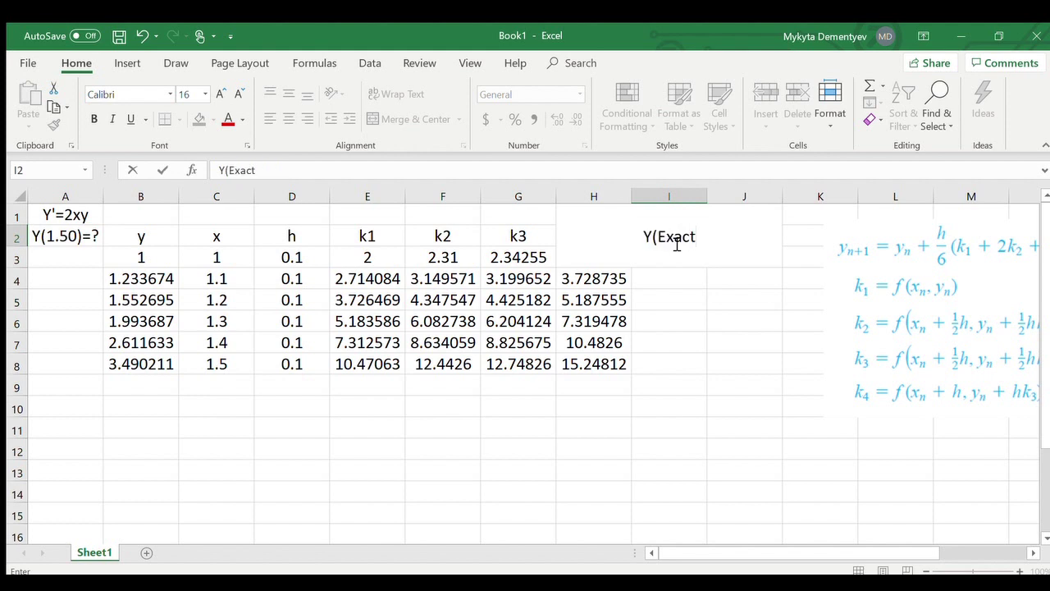
type(")")
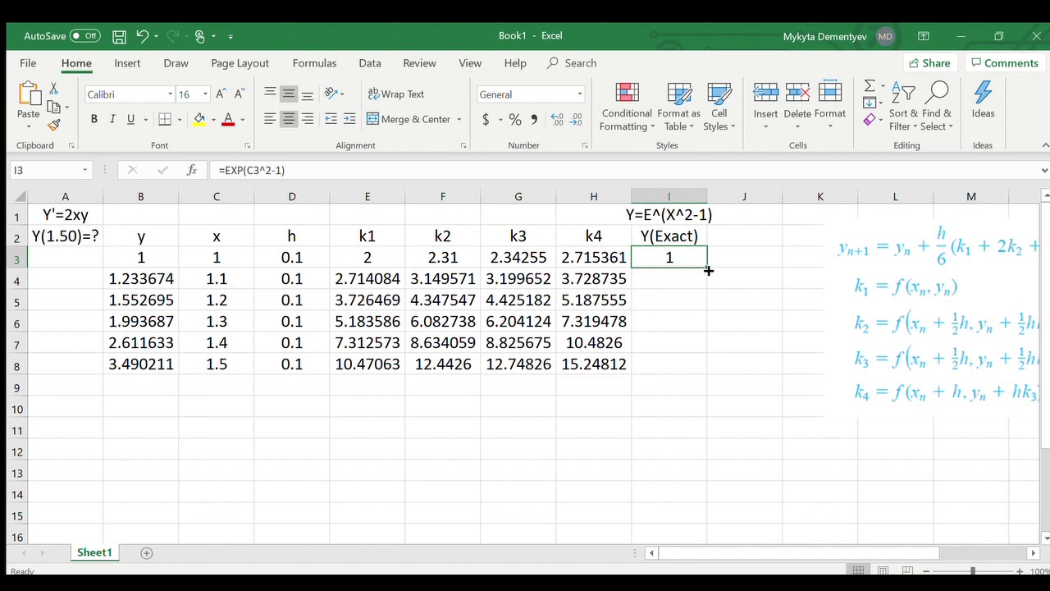
Fill the exact-solution formula from I3 down to I8 and compare the row 8 result with the approximated y in B8.
left_click_drag(708, 270, 694, 363)
left_click(742, 327)
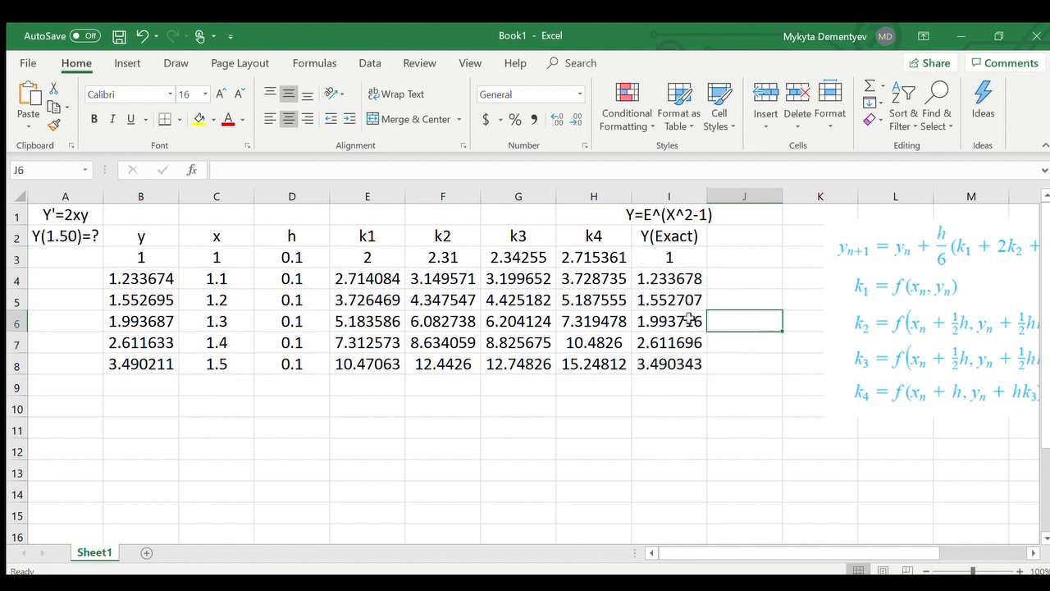
left_click(156, 366)
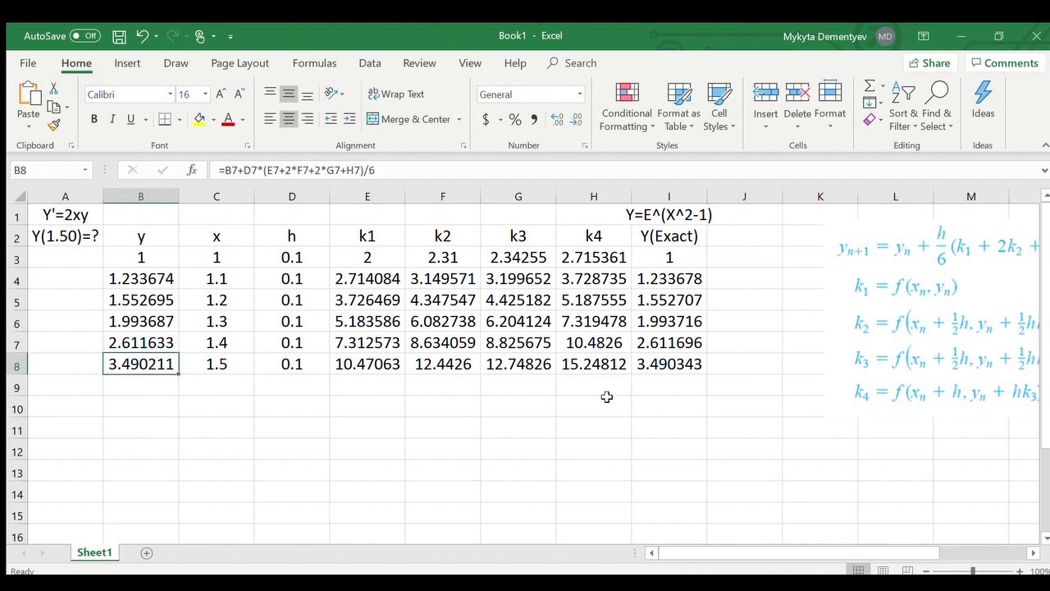
left_click(669, 368)
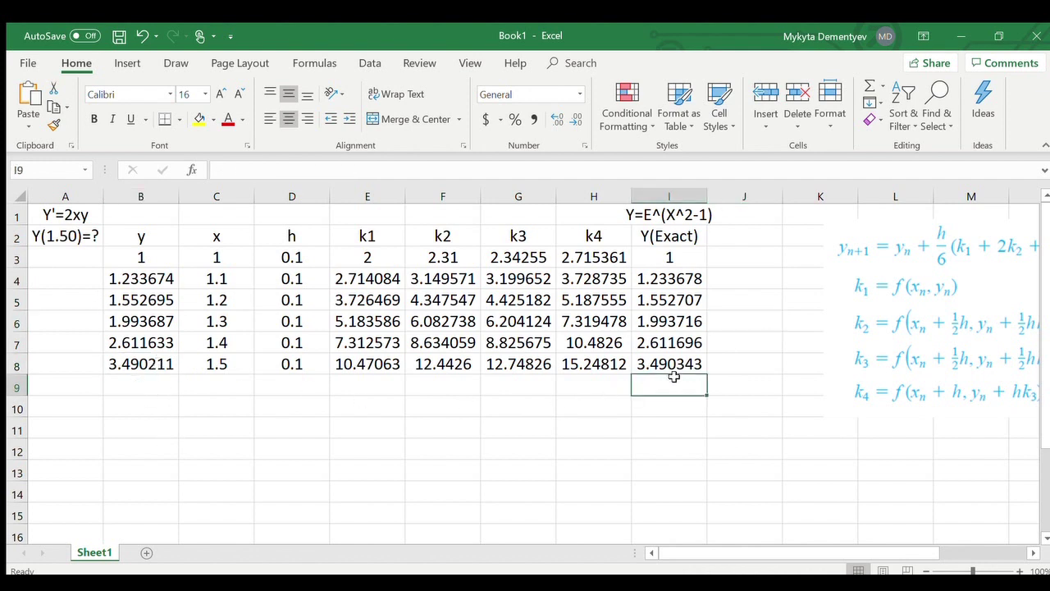
Compare the approximated y in B8 with the exact value in I8, and review the x values in C3 to C8.
left_click(137, 363)
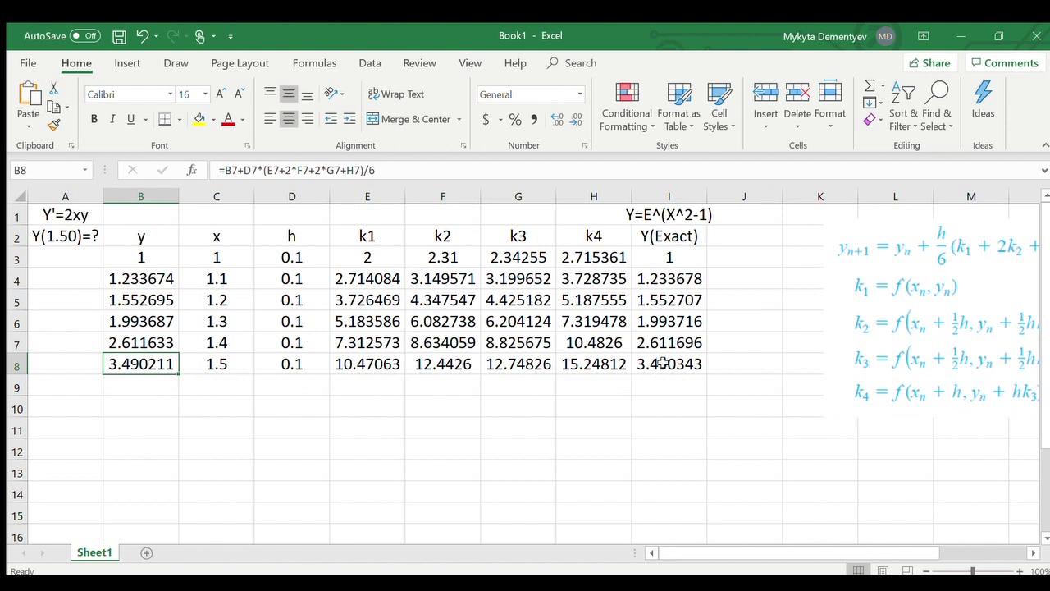
left_click(661, 366)
left_click(137, 369)
left_click(662, 366)
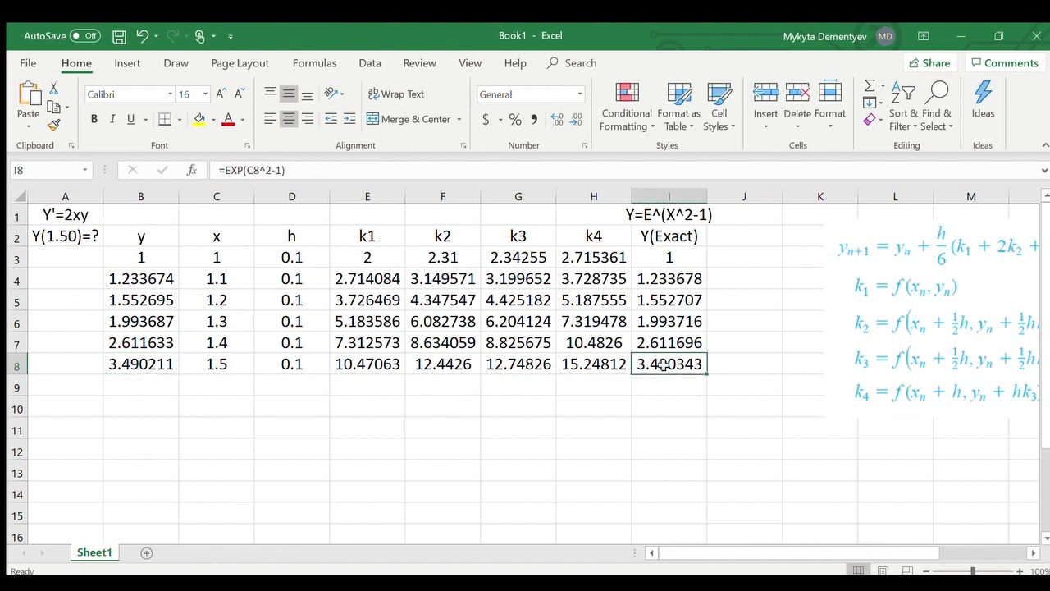
left_click(127, 379)
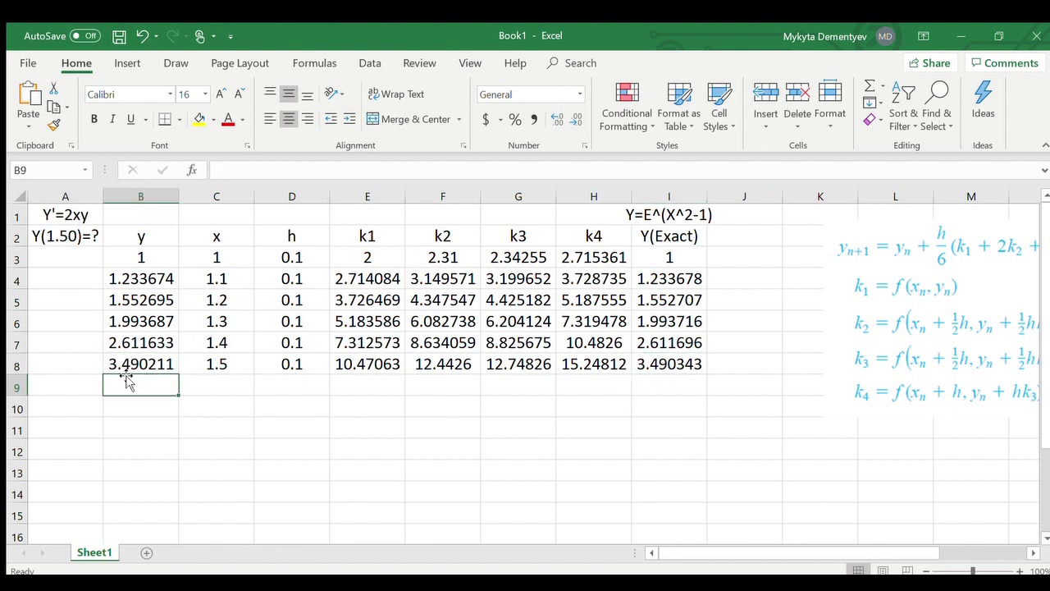
left_click(685, 366)
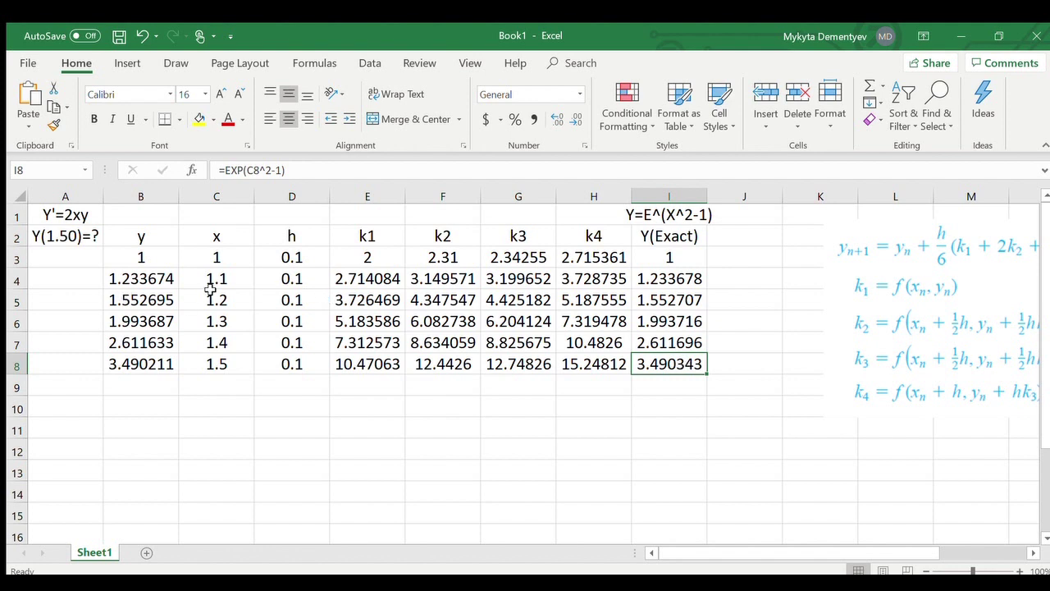
left_click_drag(238, 259, 227, 361)
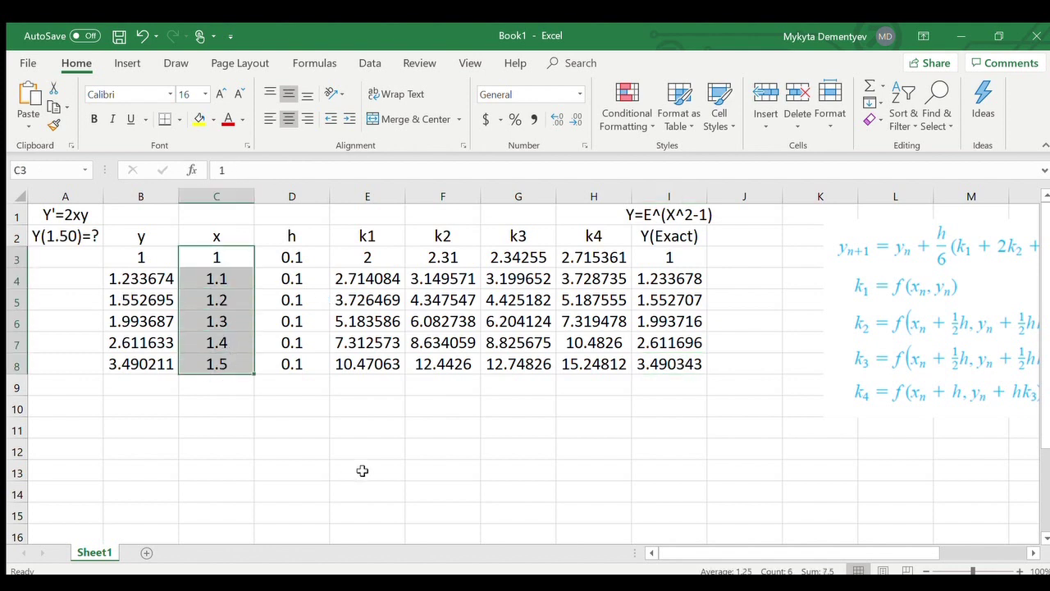
left_click(362, 470)
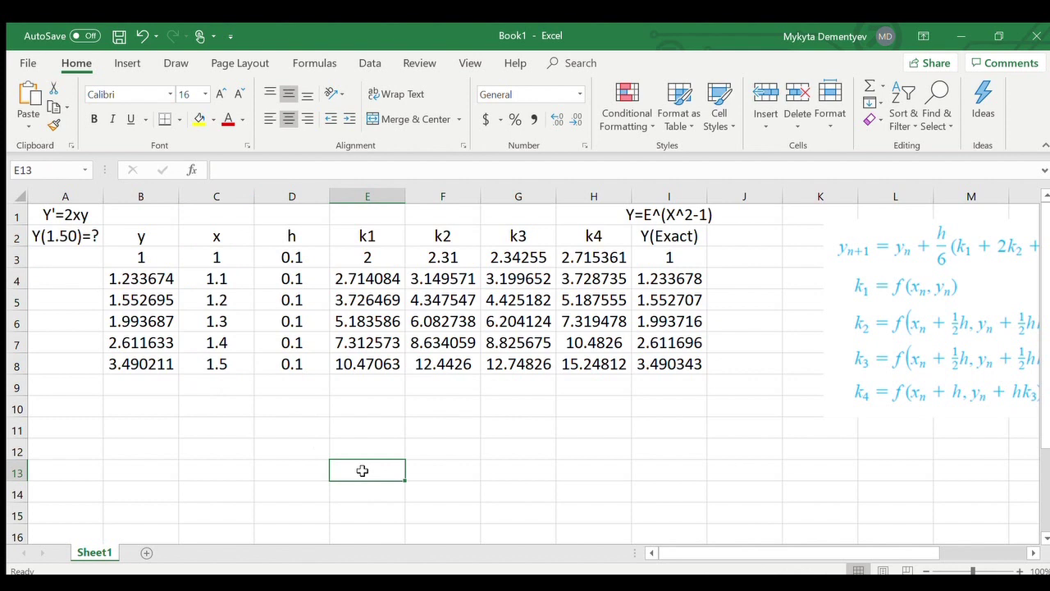